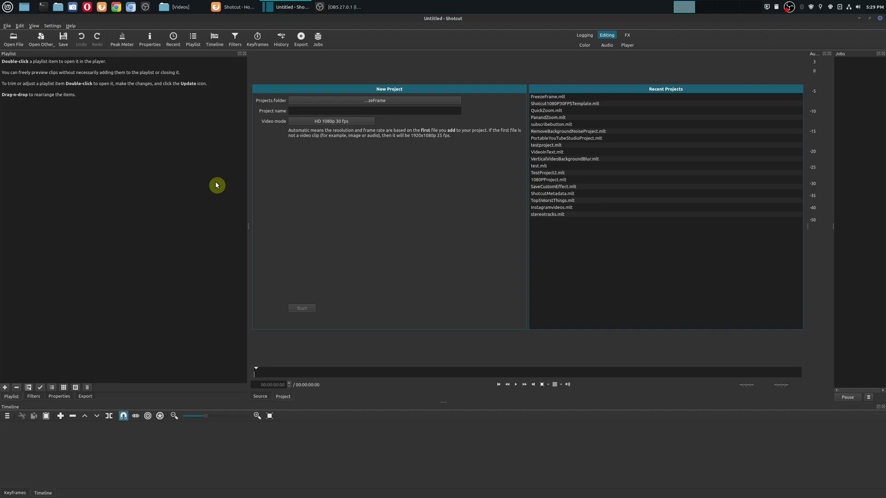
Switch from Shotcut to the 'Shotcut - Home' page open in Firefox.
{"action": "left_click", "coordinate": [234, 7]}
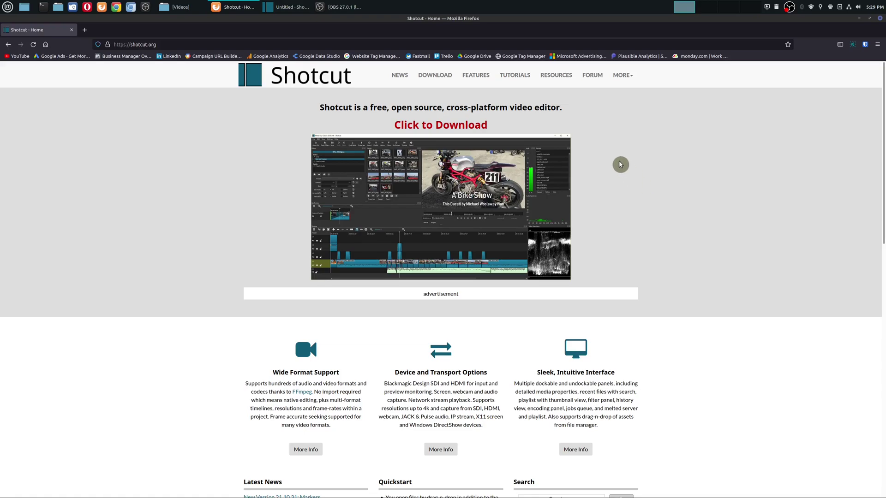
Go to the Shotcut Download page listing version 21.10.31 for Linux, macOS and Windows.
{"action": "left_click", "coordinate": [451, 129]}
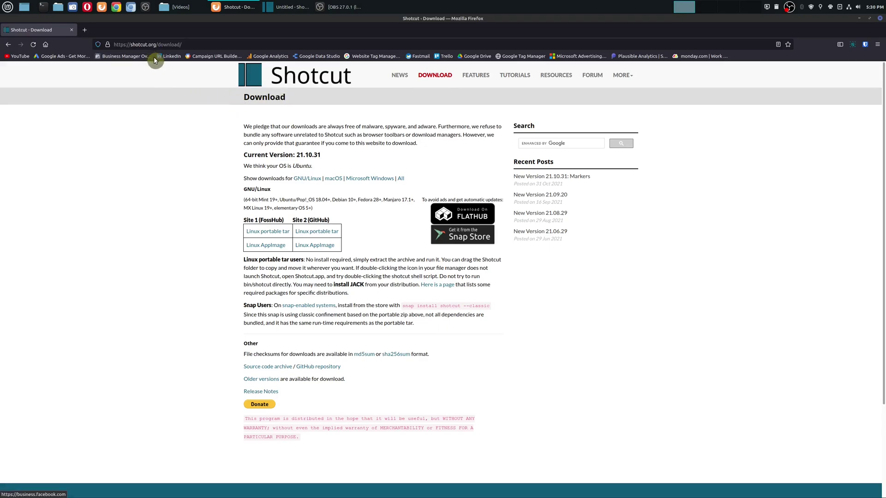
{"action": "scroll", "coordinate": [368, 200], "scroll_direction": "down", "scroll_amount": 2}
{"action": "scroll", "coordinate": [352, 187], "scroll_direction": "up", "scroll_amount": 2}
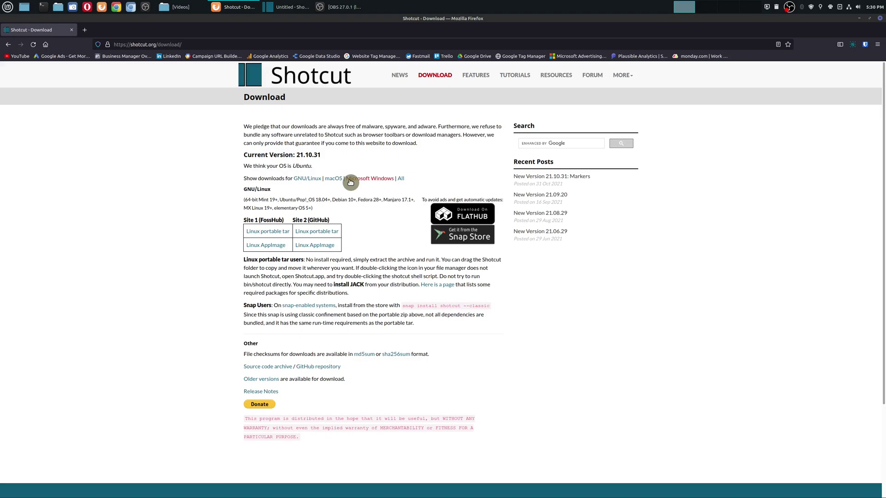
{"action": "left_click", "coordinate": [271, 233]}
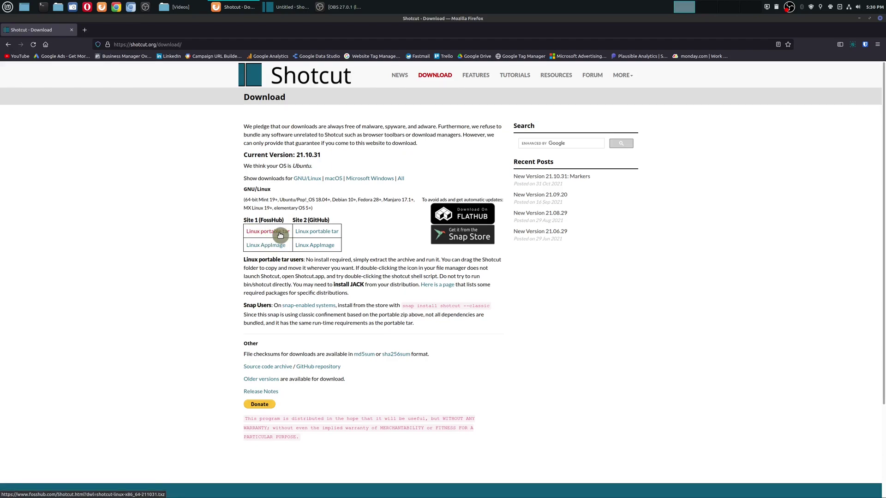
{"action": "left_click", "coordinate": [333, 225]}
{"action": "left_click", "coordinate": [270, 232]}
{"action": "right_click", "coordinate": [312, 236]}
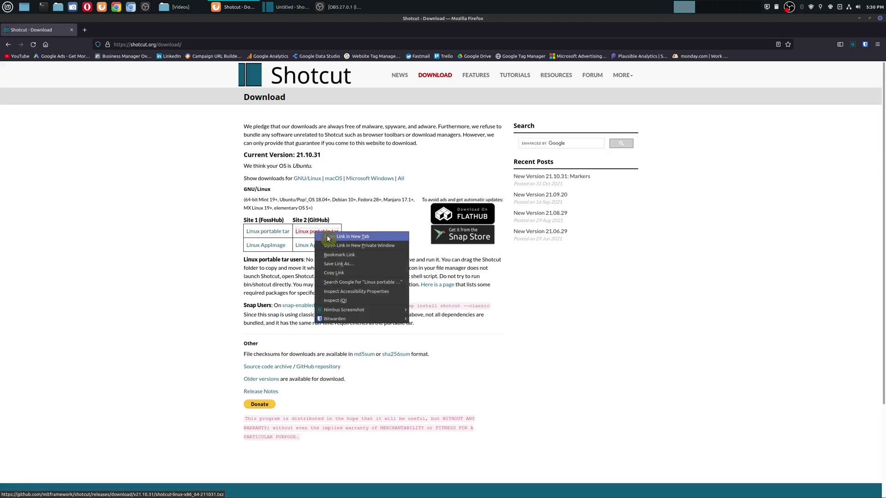
{"action": "left_click", "coordinate": [326, 234]}
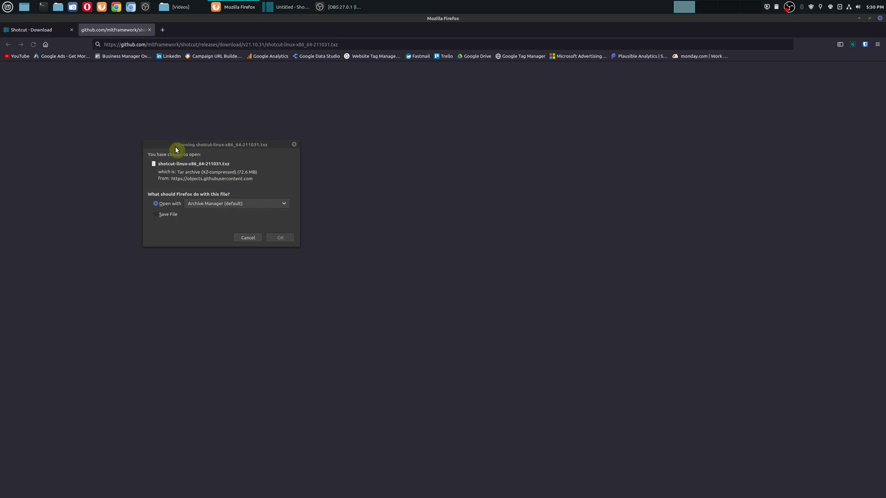
{"action": "left_click", "coordinate": [149, 30]}
{"action": "left_click", "coordinate": [247, 238]}
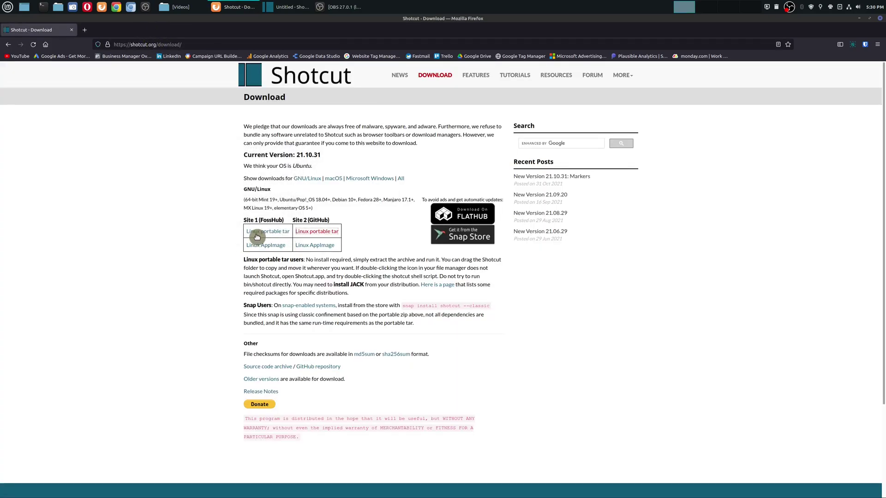
{"action": "right_click", "coordinate": [258, 248]}
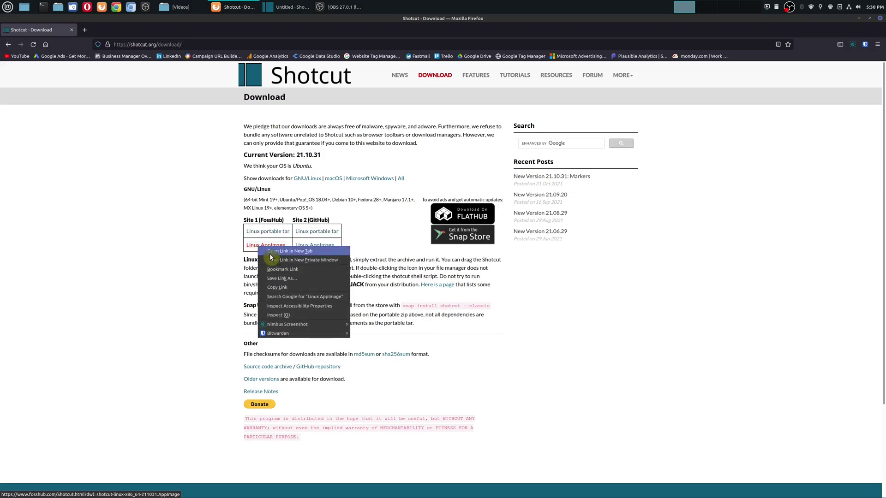
{"action": "left_click", "coordinate": [270, 253]}
{"action": "left_click", "coordinate": [123, 33]}
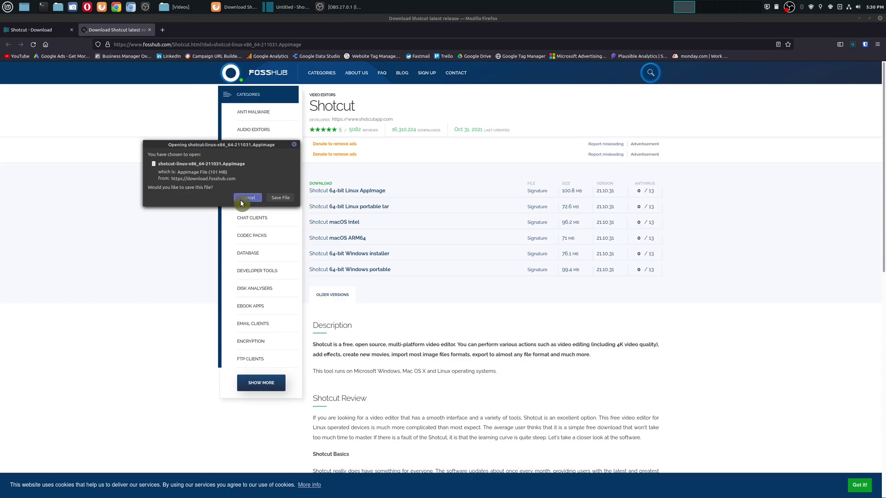
{"action": "left_click", "coordinate": [246, 197]}
{"action": "left_click", "coordinate": [149, 30]}
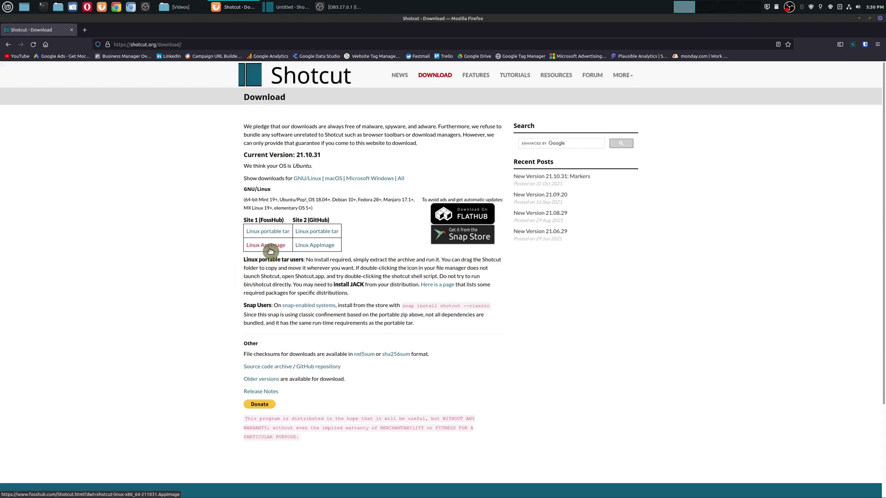
Restore the Nemo window, open Downloads and select the shotcut-linux-x86_64-211031 AppImage.
{"action": "left_click", "coordinate": [179, 7]}
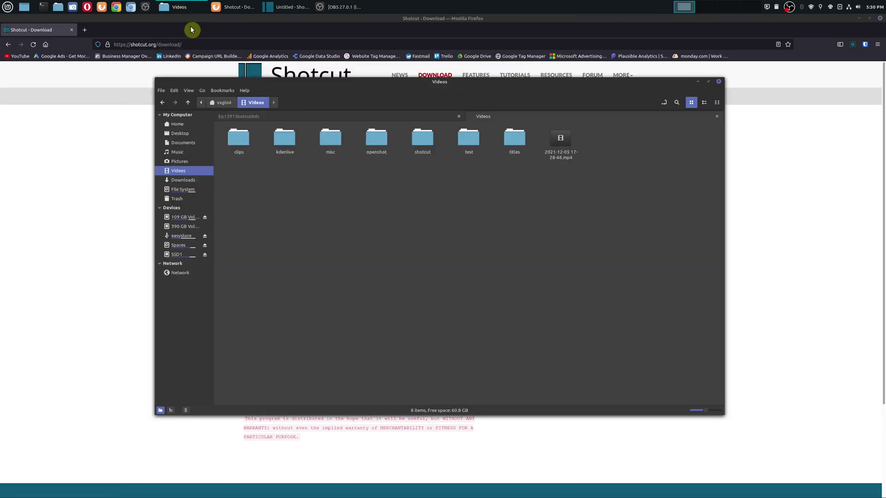
{"action": "left_click", "coordinate": [195, 181]}
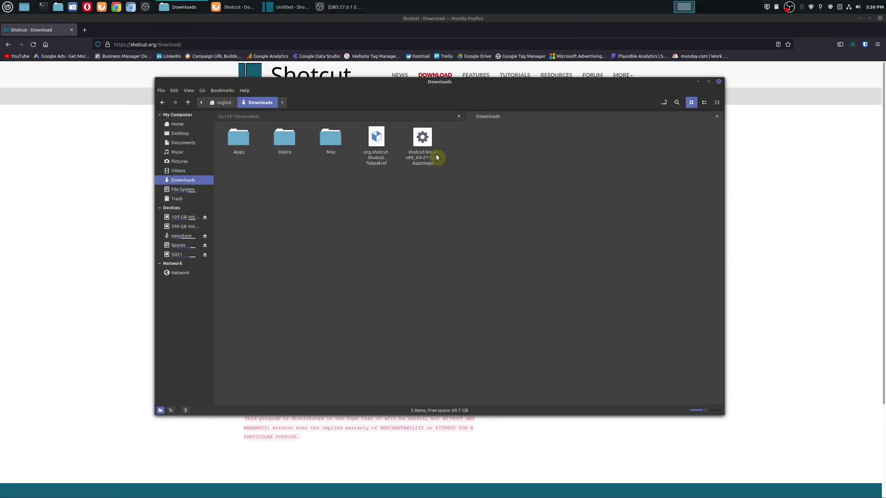
{"action": "left_click", "coordinate": [428, 149]}
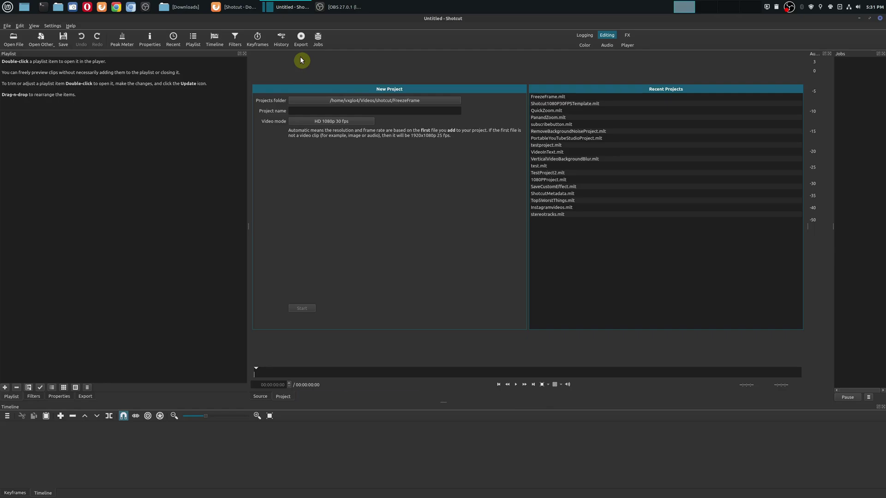
Check About shows 21.06.29, run Help > Upgrade, and open the 21.10.31 Markers release notes.
{"action": "left_click", "coordinate": [71, 27]}
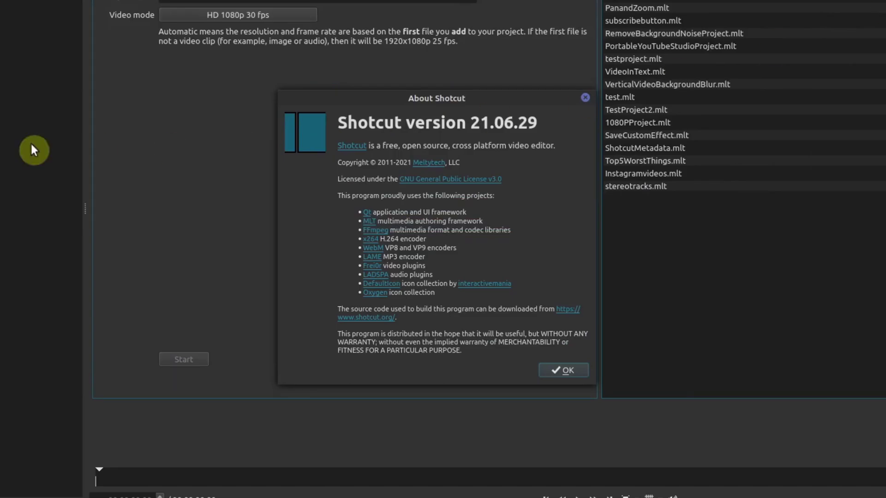
{"action": "left_click", "coordinate": [549, 359]}
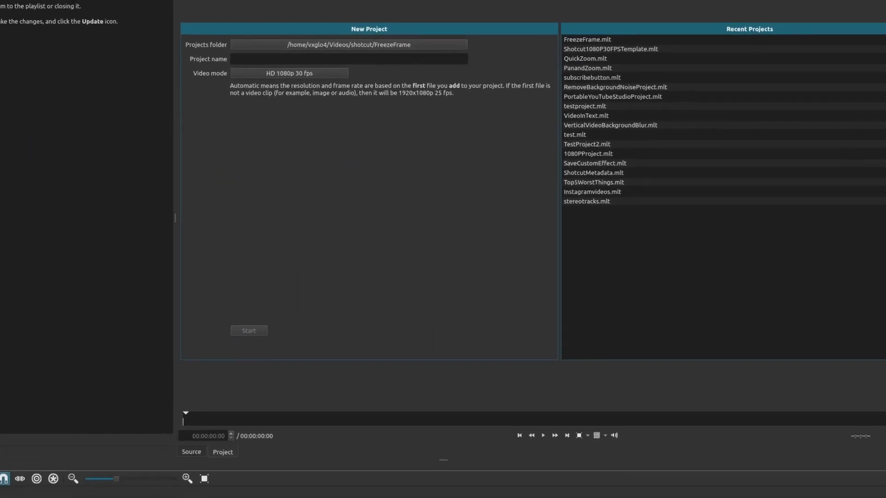
{"action": "left_click", "coordinate": [41, 10]}
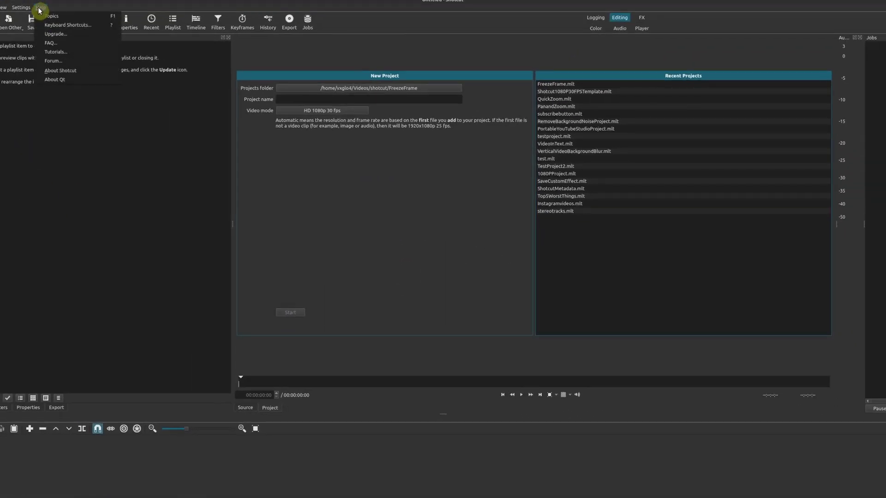
{"action": "left_click", "coordinate": [55, 35]}
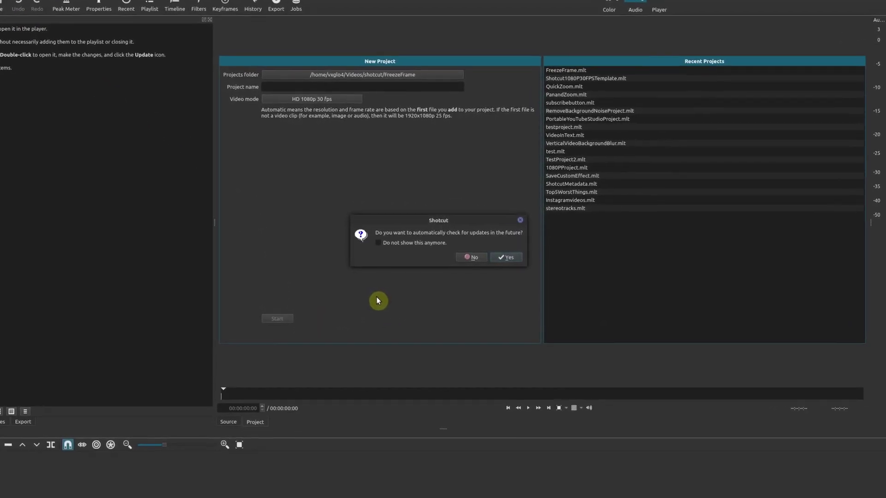
{"action": "left_click", "coordinate": [506, 257]}
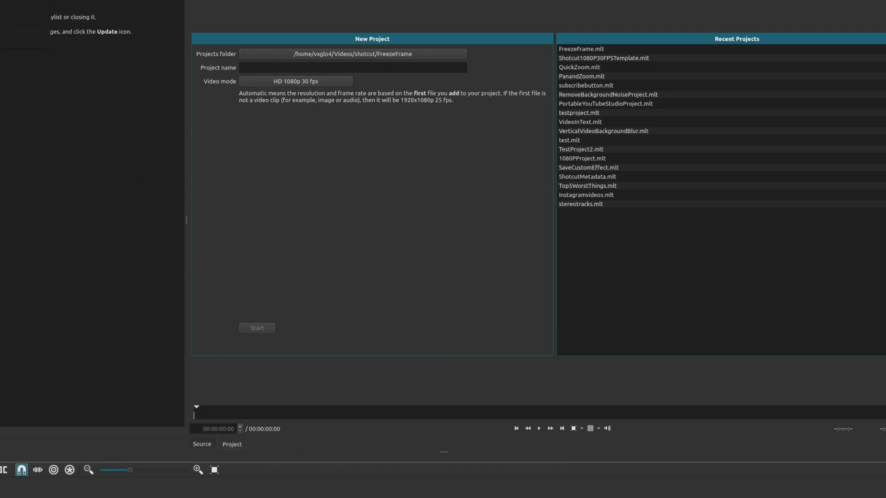
{"action": "left_click", "coordinate": [521, 260]}
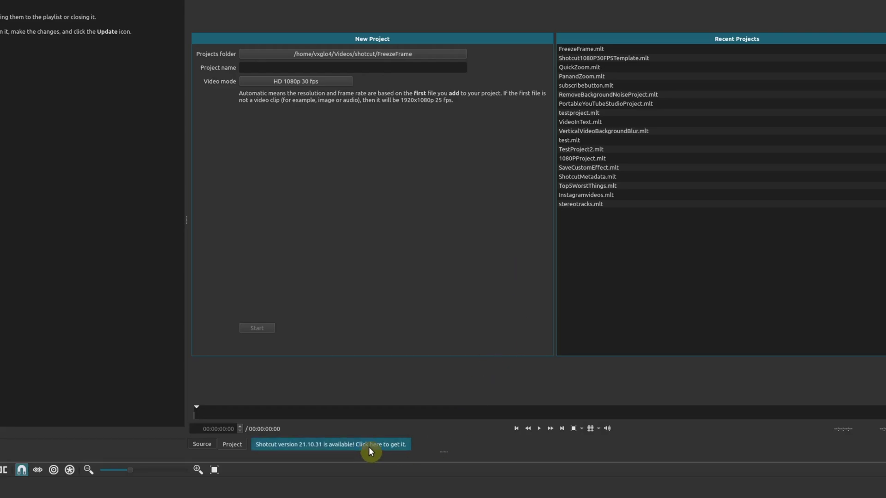
{"action": "left_click", "coordinate": [391, 444]}
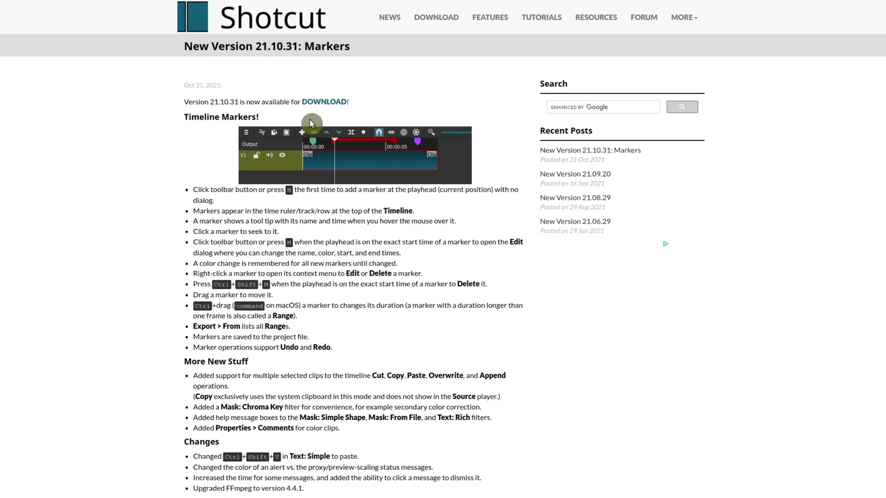
Follow the DOWNLOAD link from the 21.10.31 release notes, then close Firefox.
{"action": "left_click", "coordinate": [323, 102]}
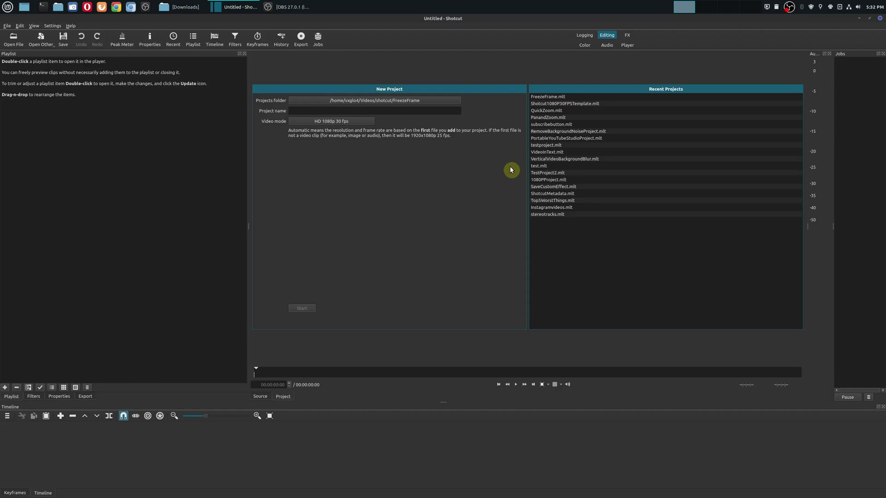
Close Shotcut and launch Software Manager from Menu > Administration.
{"action": "left_click", "coordinate": [880, 20]}
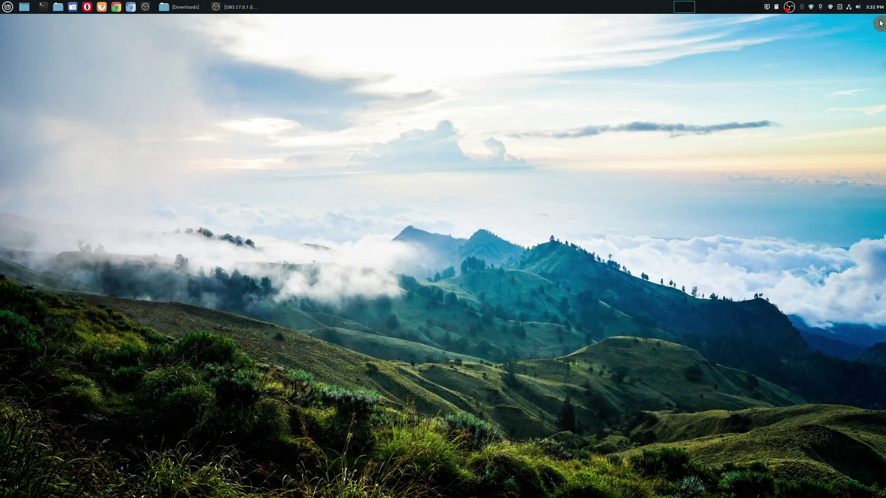
{"action": "left_click", "coordinate": [6, 6]}
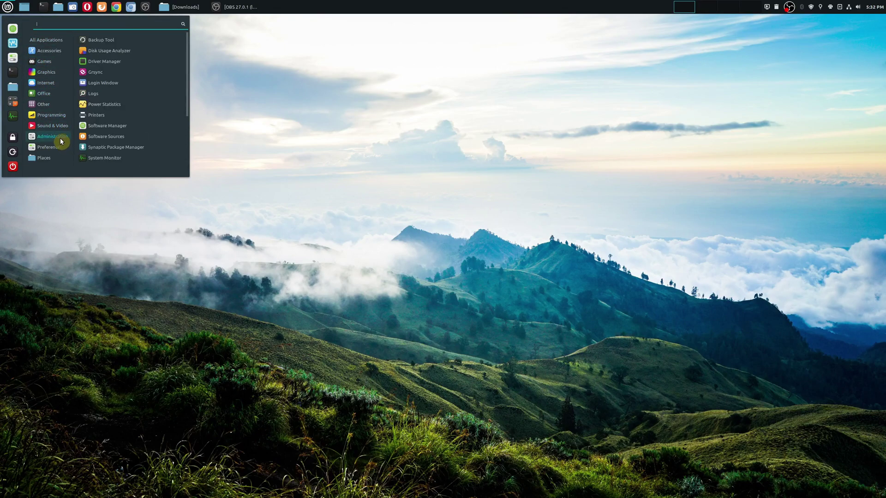
{"action": "mouse_move", "coordinate": [62, 135]}
{"action": "left_click", "coordinate": [117, 129]}
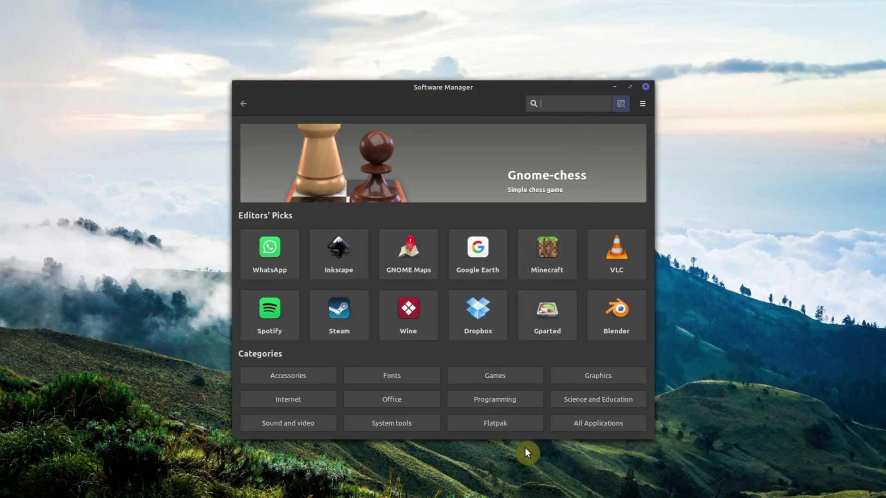
Search the Flatpak category for 'shotc' and read Shotcut's installed version, 21.06.29.
{"action": "left_click", "coordinate": [511, 425]}
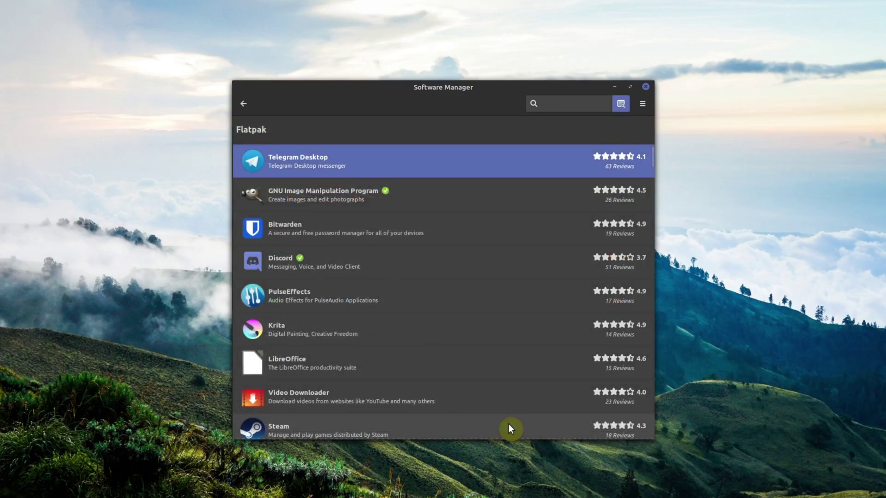
{"action": "left_click", "coordinate": [551, 102]}
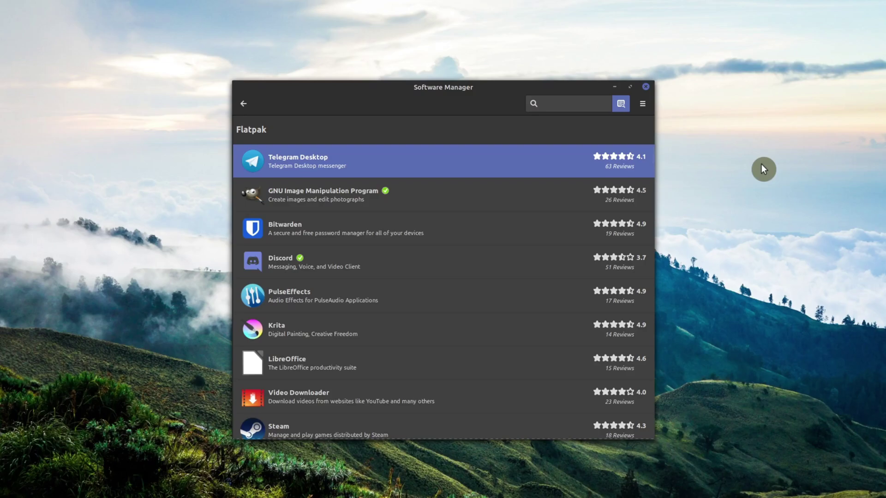
{"action": "type", "text": "shotc"}
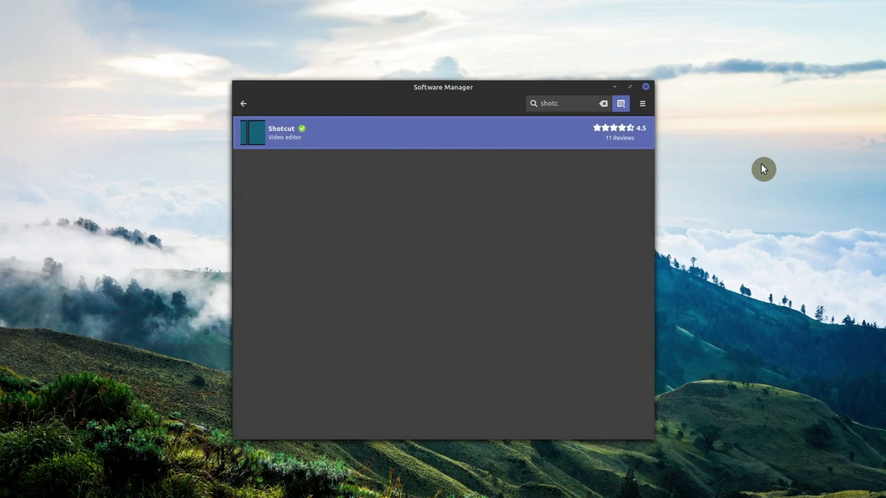
{"action": "left_click", "coordinate": [423, 139]}
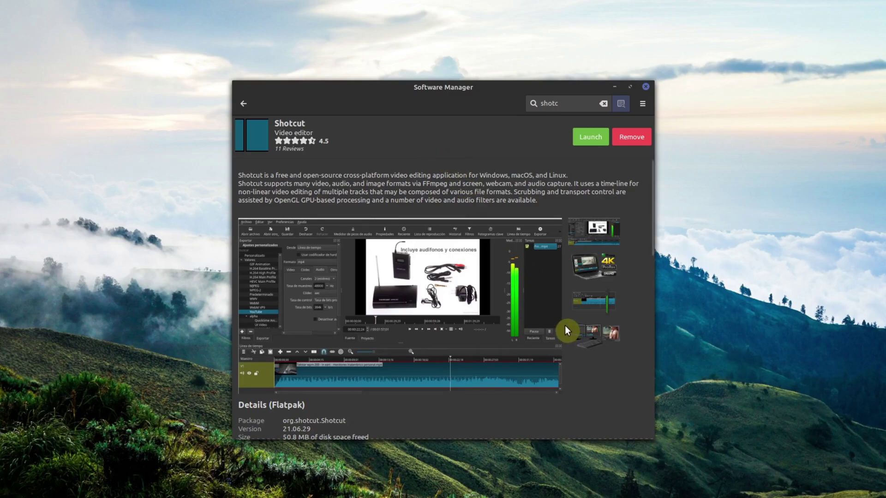
{"action": "scroll", "coordinate": [565, 326], "scroll_direction": "down", "scroll_amount": 2}
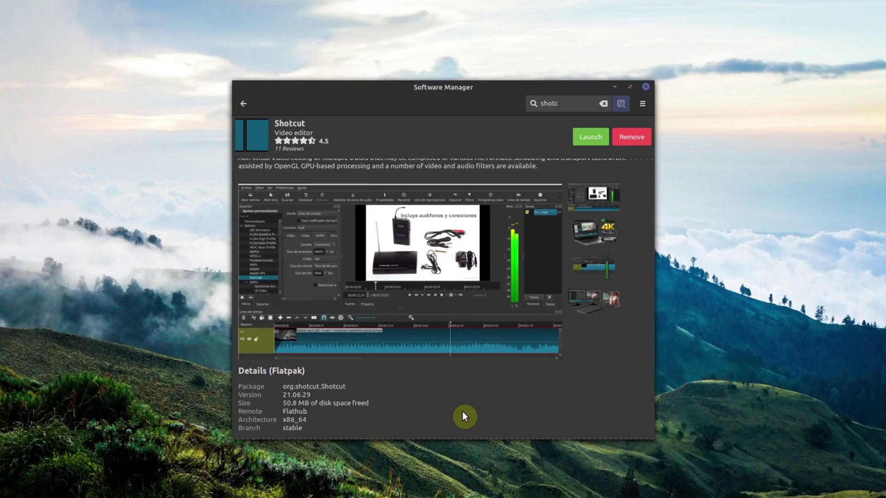
{"action": "scroll", "coordinate": [462, 411], "scroll_direction": "up", "scroll_amount": 2}
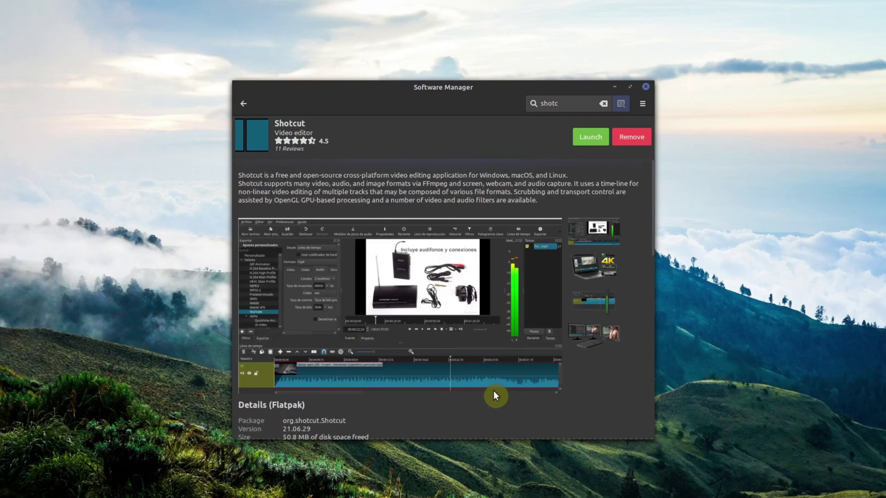
{"action": "scroll", "coordinate": [623, 356], "scroll_direction": "down", "scroll_amount": 5}
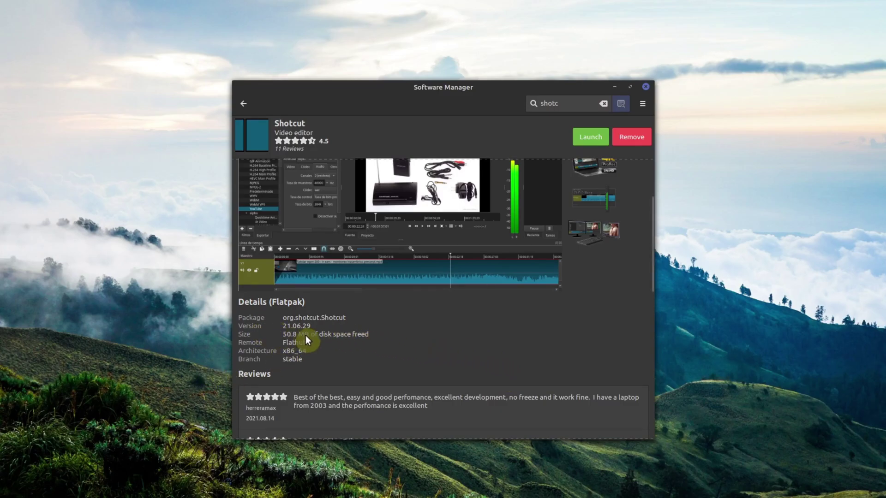
{"action": "scroll", "coordinate": [516, 408], "scroll_direction": "up", "scroll_amount": 3}
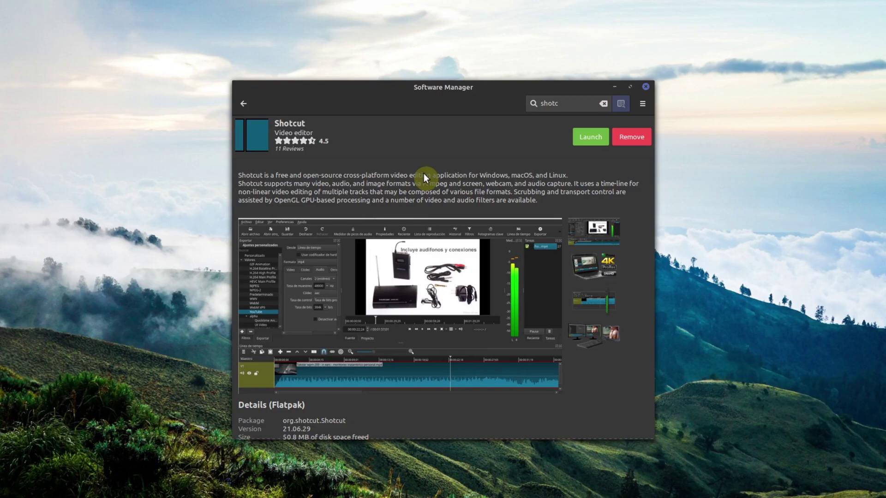
Return to the Software Manager home page and minimize the window.
{"action": "left_click", "coordinate": [241, 103]}
{"action": "left_click", "coordinate": [240, 103]}
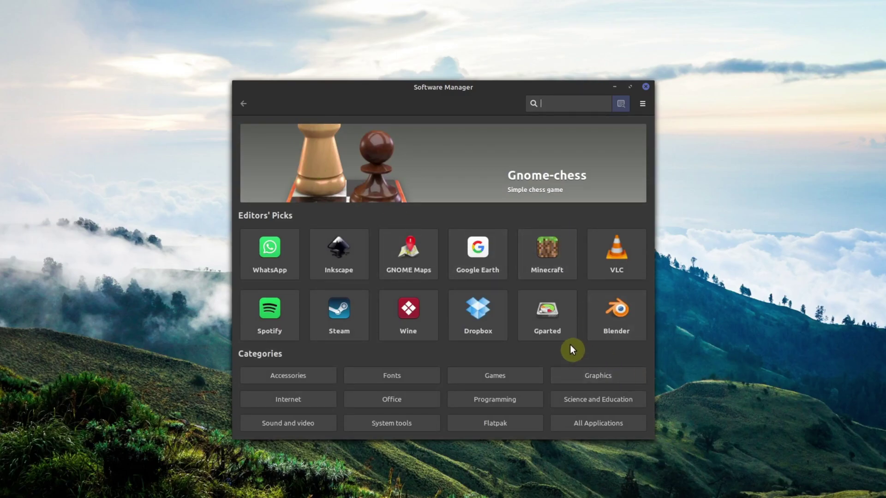
{"action": "left_click", "coordinate": [615, 86]}
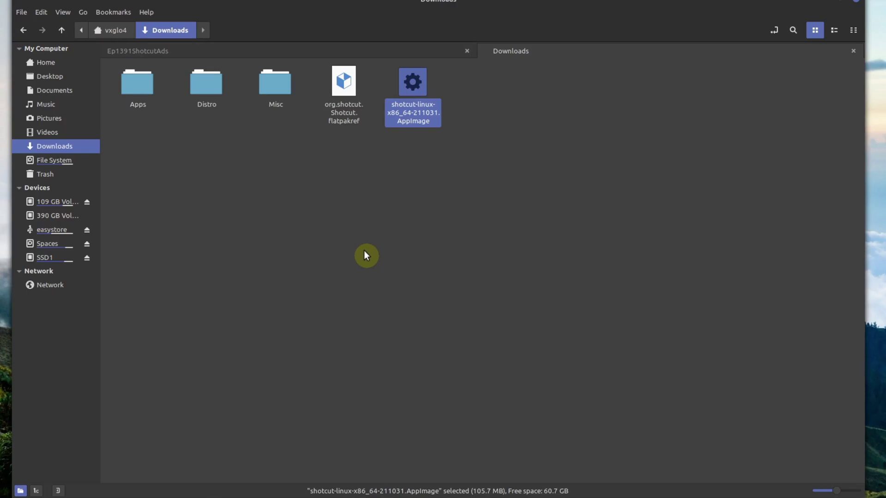
Open org.shotcut.Shotcut.flatpakref and dismiss the stable-branch-already-installed error.
{"action": "left_click", "coordinate": [393, 153]}
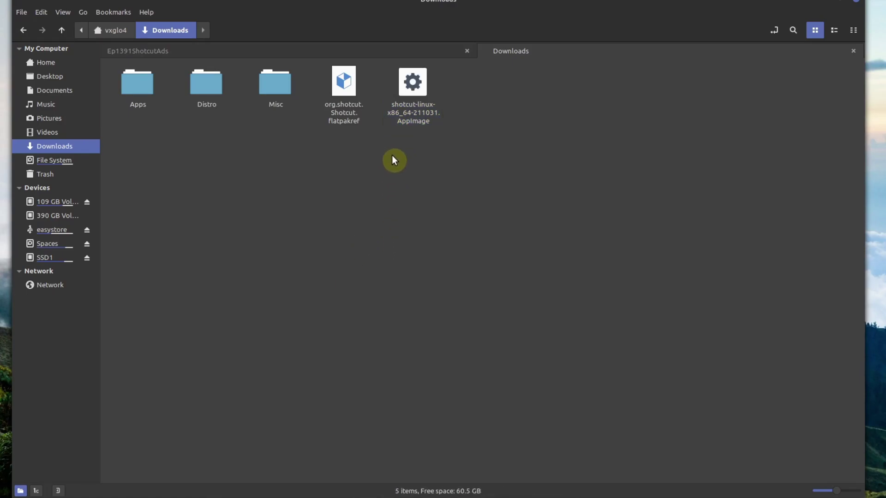
{"action": "double_click", "coordinate": [346, 94]}
{"action": "left_click", "coordinate": [615, 86]}
{"action": "double_click", "coordinate": [352, 98]}
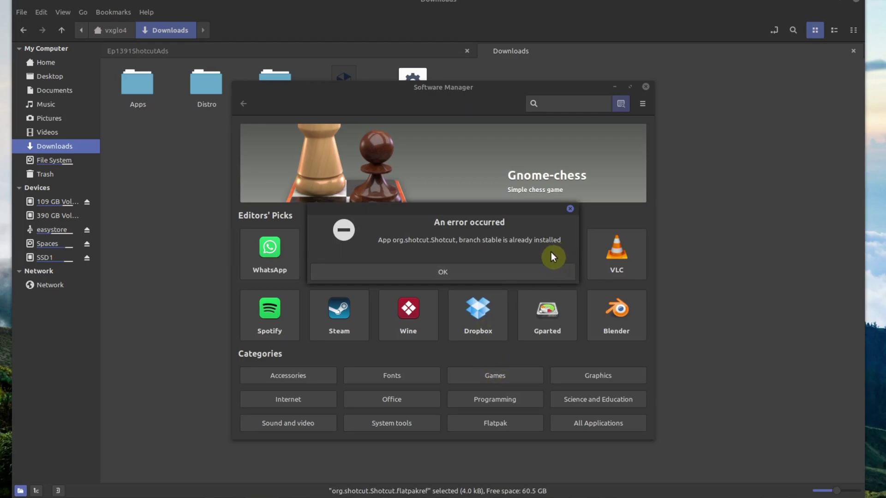
{"action": "left_click", "coordinate": [472, 271]}
Minimize Software Manager and select the shotcut-linux-x86_64-211031 AppImage in Downloads.
{"action": "left_click", "coordinate": [612, 87]}
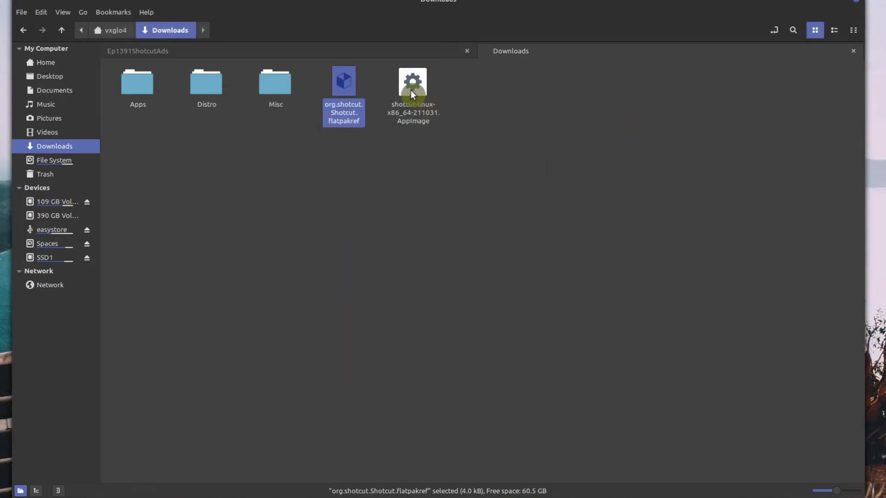
{"action": "left_click", "coordinate": [479, 132]}
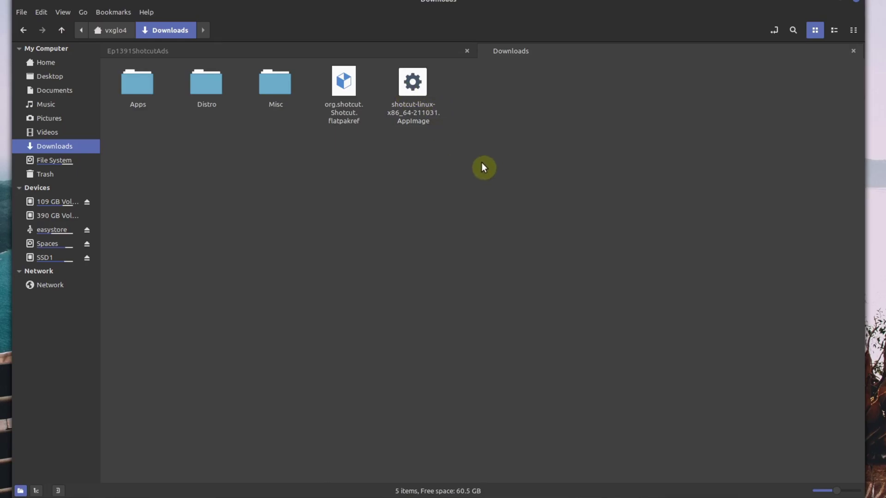
{"action": "left_click", "coordinate": [419, 97]}
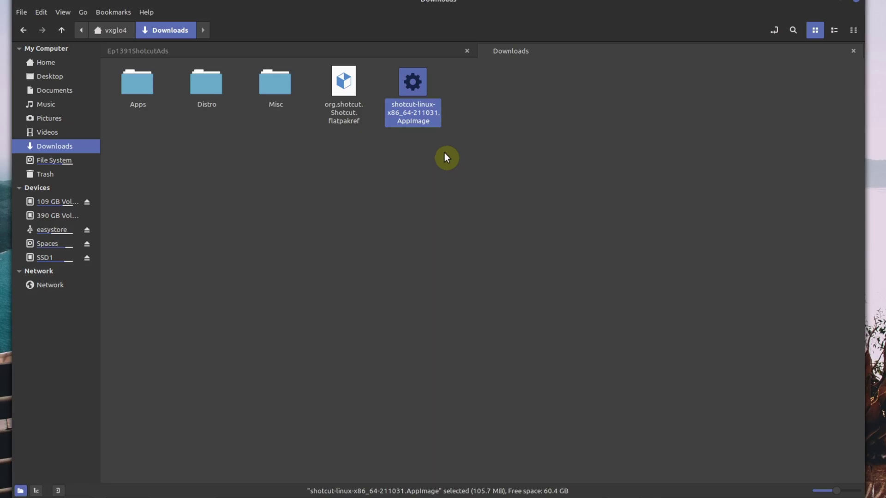
Try running the AppImage directly, then cancel the program chooser that appears.
{"action": "double_click", "coordinate": [416, 94]}
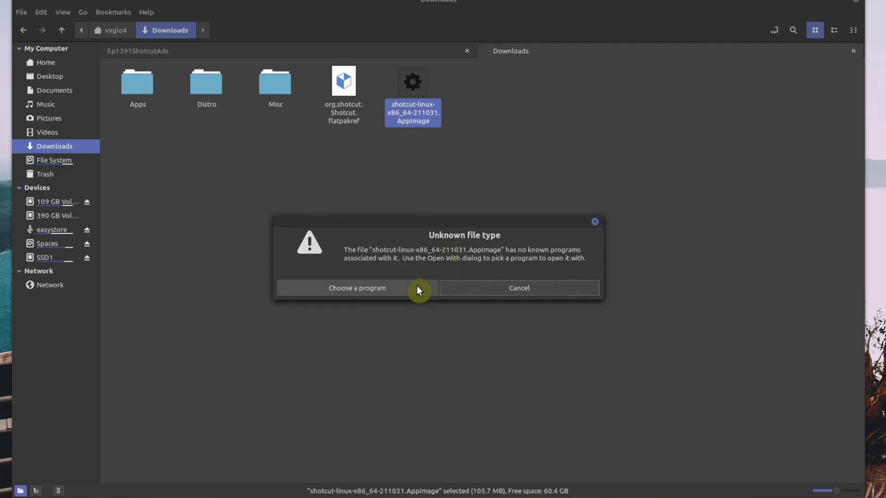
{"action": "left_click", "coordinate": [416, 287]}
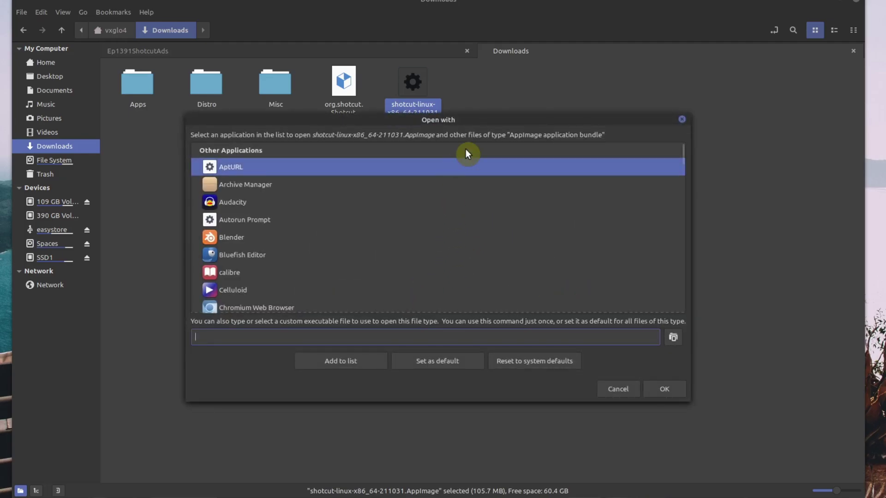
{"action": "left_click", "coordinate": [618, 389]}
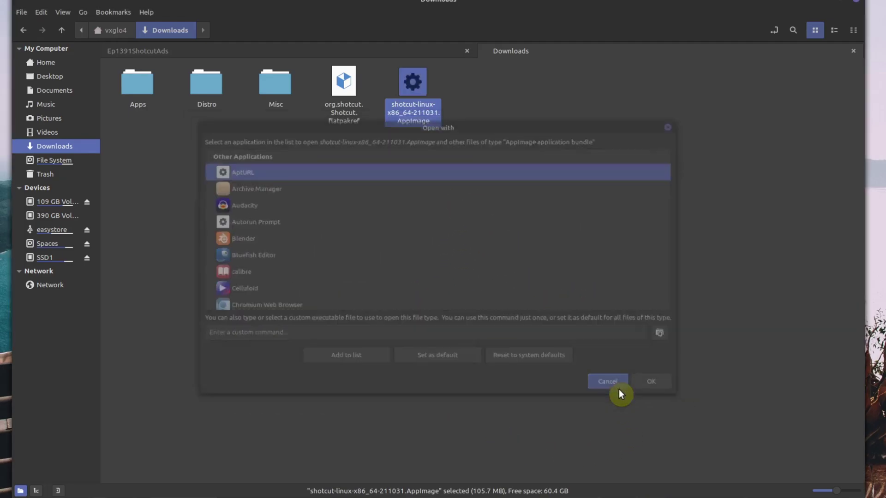
Tick 'Allow executing file as program' in the AppImage's Properties permissions.
{"action": "right_click", "coordinate": [411, 109]}
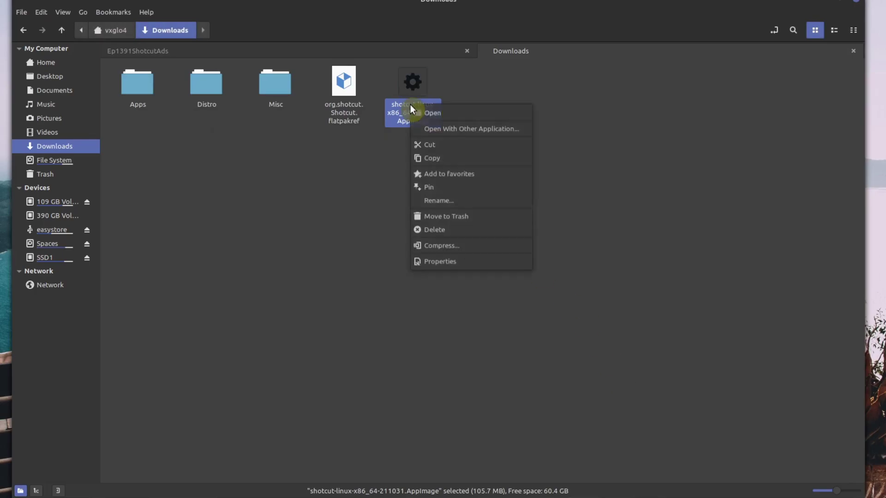
{"action": "left_click", "coordinate": [456, 262]}
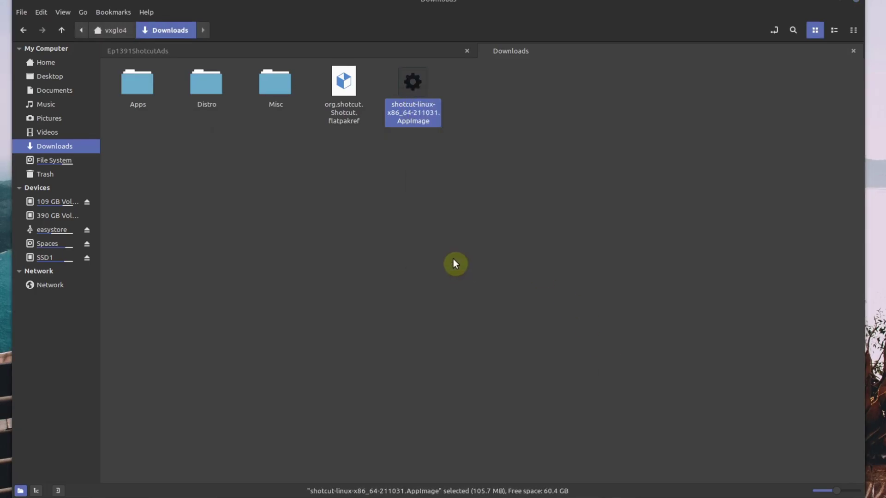
{"action": "left_click", "coordinate": [406, 109]}
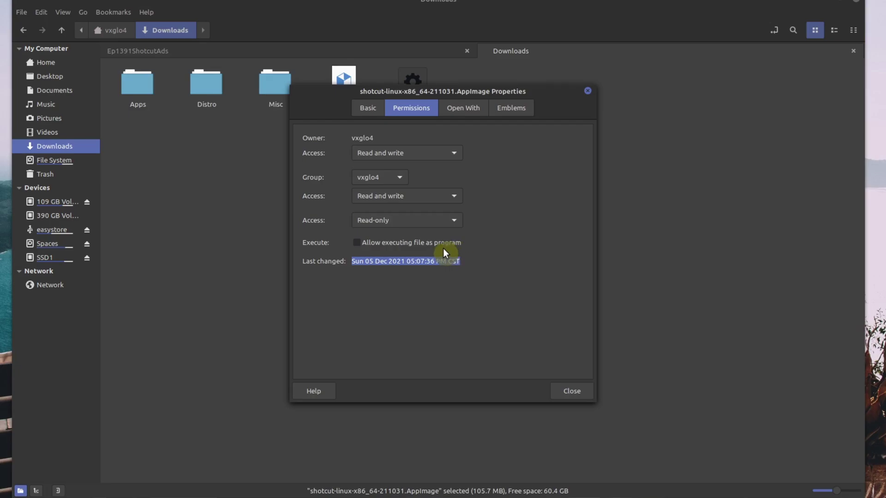
{"action": "left_click", "coordinate": [356, 242]}
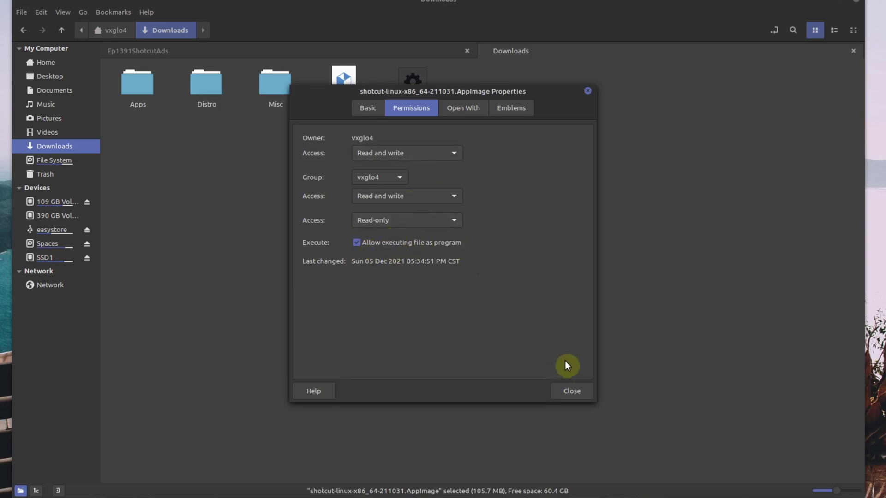
{"action": "left_click", "coordinate": [587, 395]}
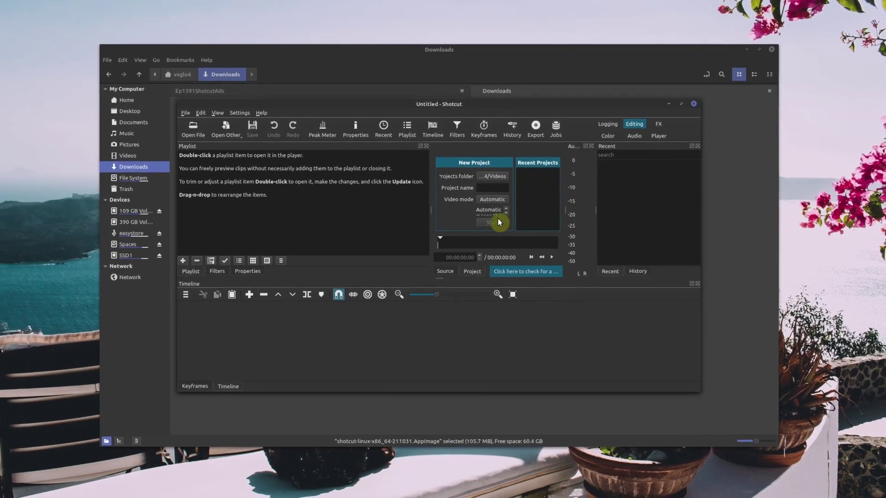
Maximize Shotcut, confirm About shows version 21.10.31, and open the Mint launcher.
{"action": "left_click", "coordinate": [674, 108]}
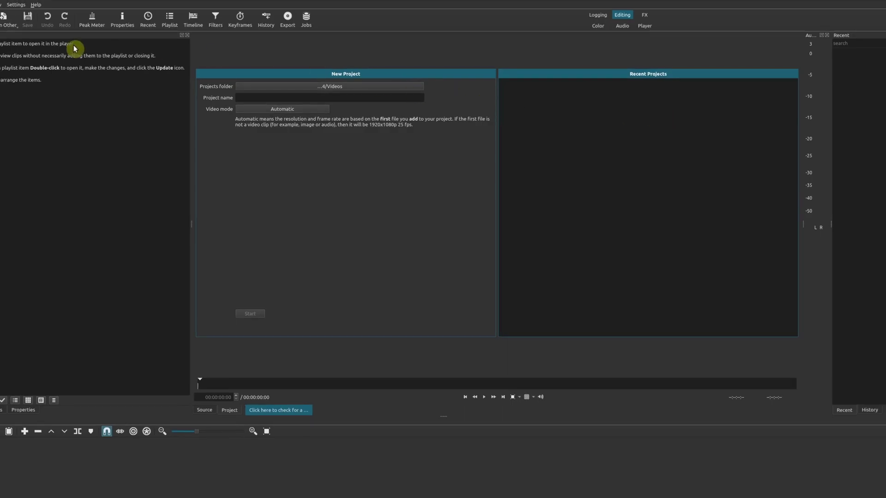
{"action": "left_click", "coordinate": [36, 4]}
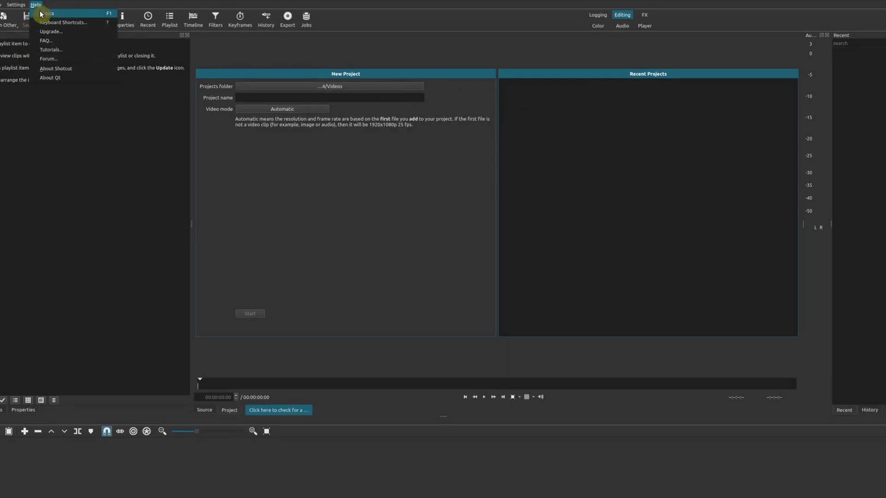
{"action": "left_click", "coordinate": [53, 68]}
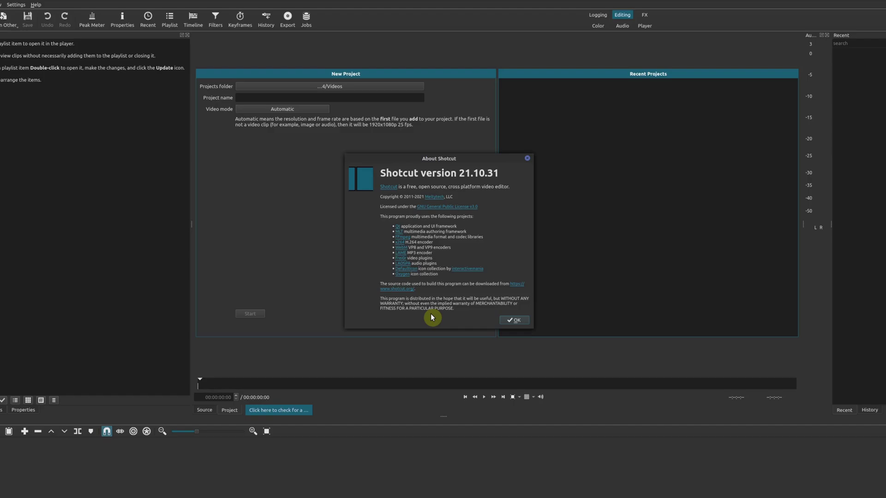
{"action": "left_click", "coordinate": [1, 9]}
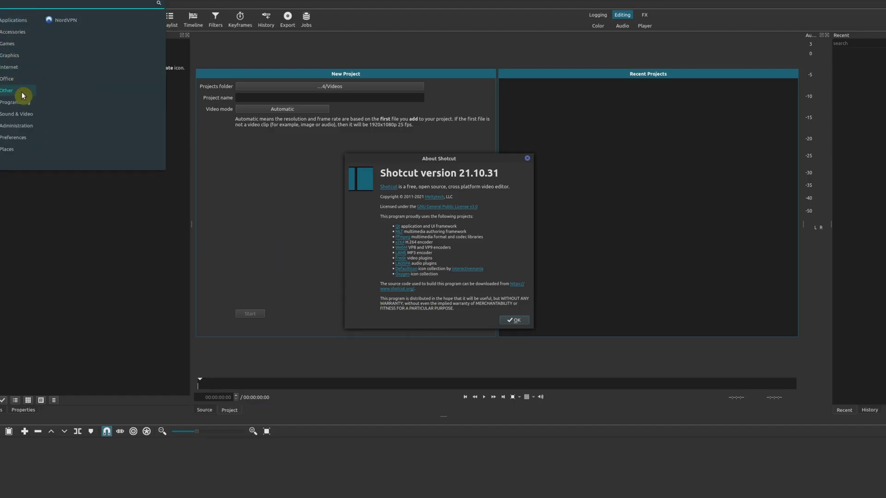
Relaunch Shotcut from Sound & Video and open Help > About Shotcut showing version 21.10.31.
{"action": "mouse_move", "coordinate": [19, 116]}
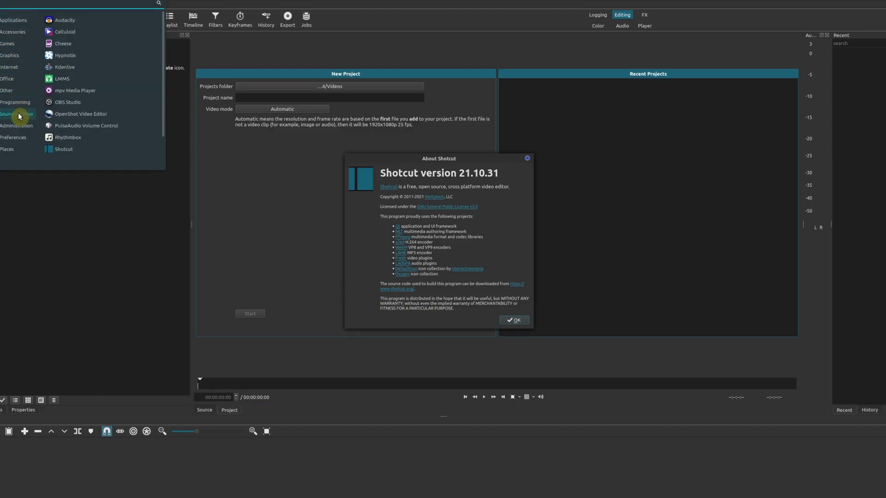
{"action": "left_click", "coordinate": [107, 151]}
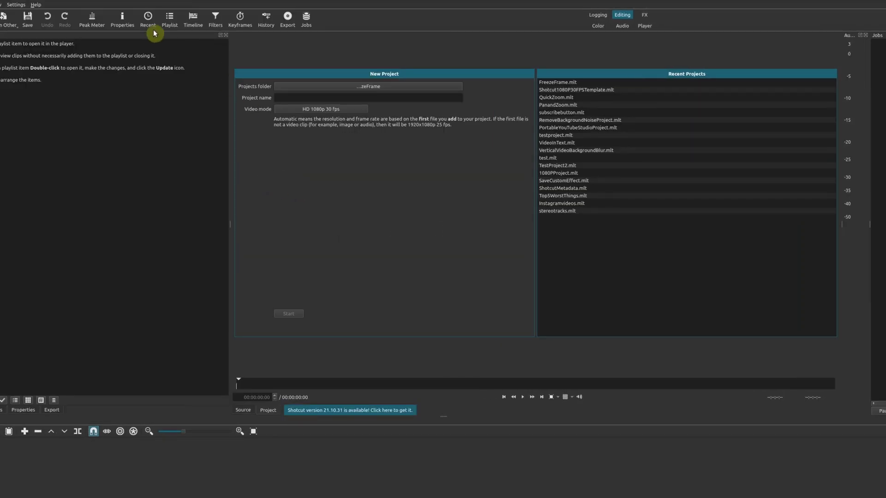
{"action": "left_click", "coordinate": [34, 5]}
{"action": "left_click", "coordinate": [70, 75]}
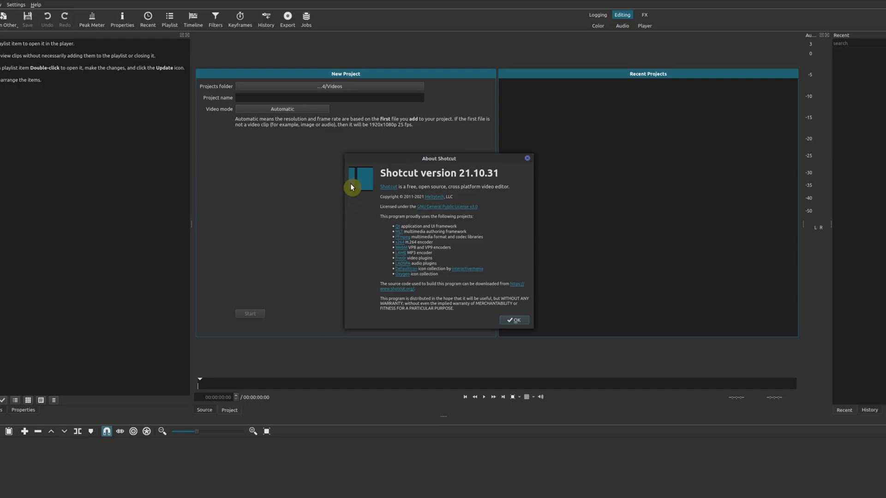
Follow the shotcut.org link, then select and deselect the WebM, LAME and Frei0r library lines.
{"action": "left_click", "coordinate": [458, 283]}
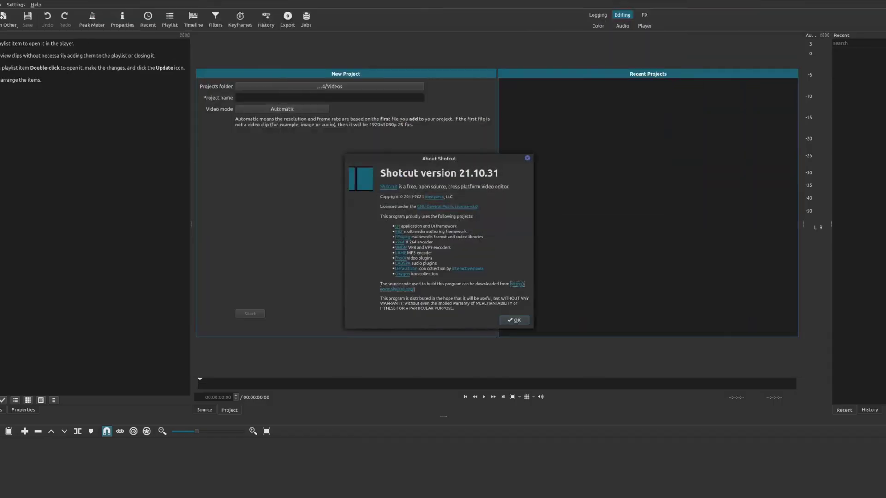
{"action": "left_click_drag", "start_coordinate": [433, 242], "coordinate": [362, 271]}
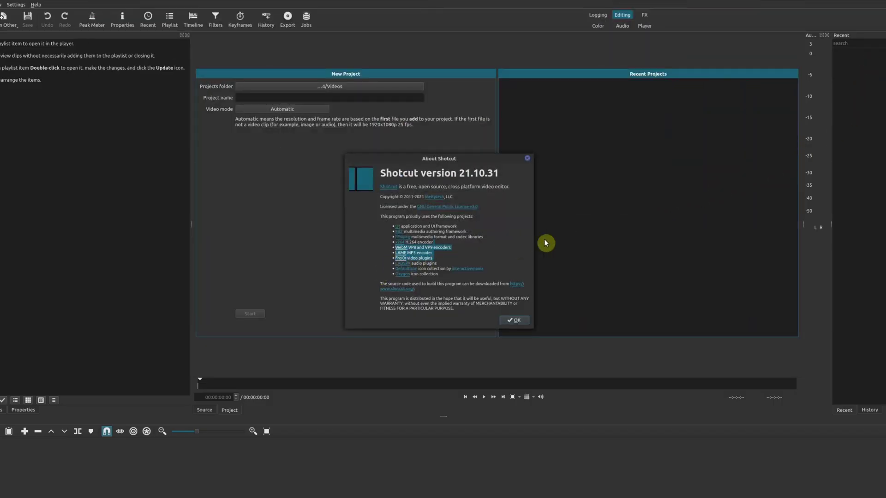
{"action": "left_click", "coordinate": [525, 218]}
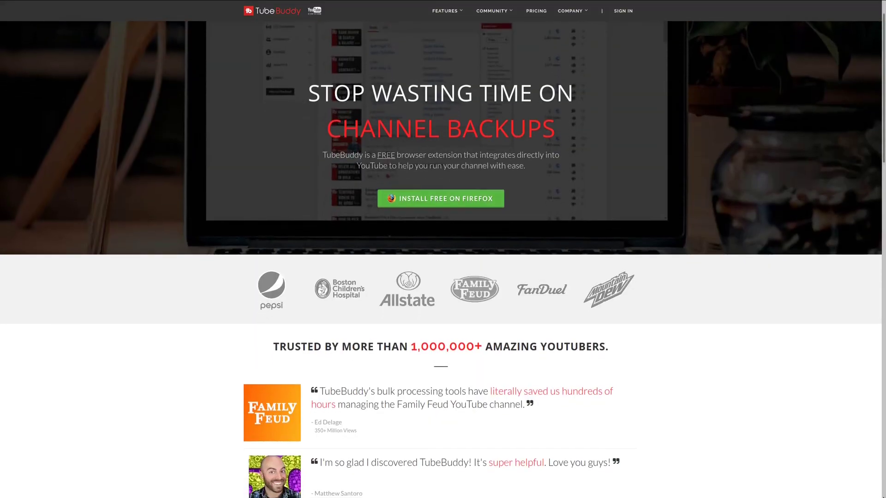
Scroll the TubeBuddy home page past the YouTuber testimonials to the 'Work within YouTube' section.
{"action": "scroll", "coordinate": [443, 258], "scroll_direction": "down", "scroll_amount": 3}
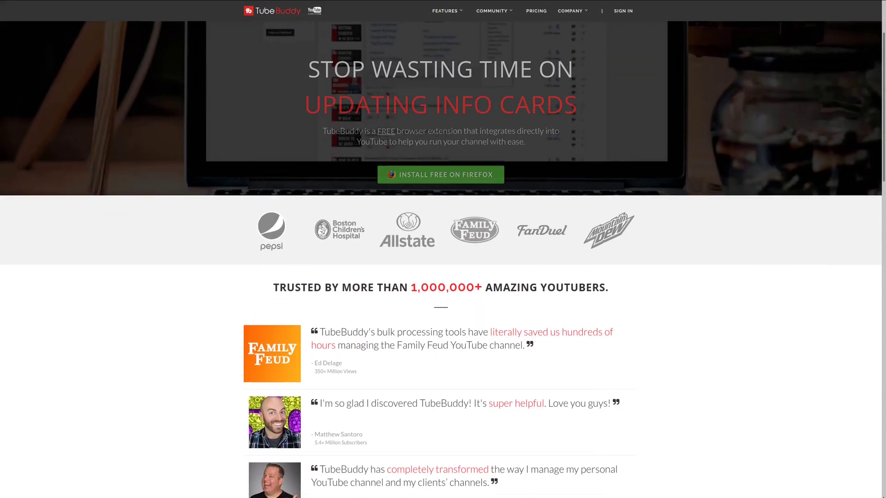
{"action": "scroll", "coordinate": [443, 258], "scroll_direction": "down", "scroll_amount": 3}
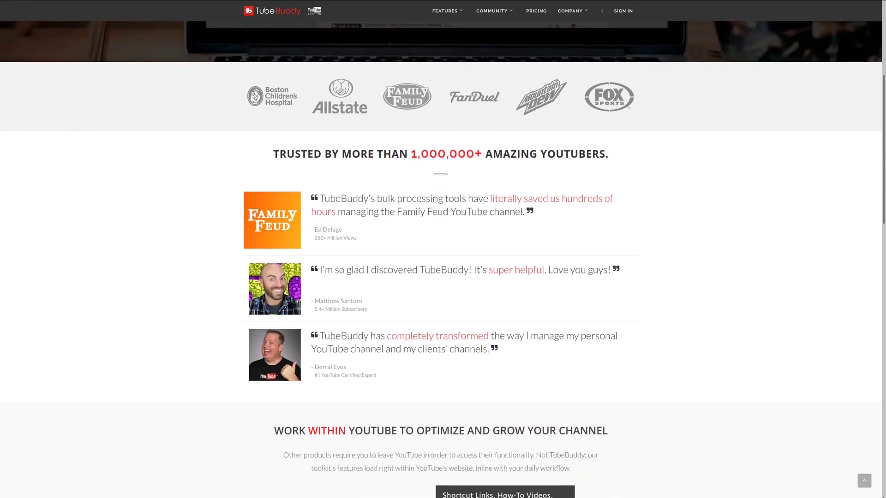
{"action": "scroll", "coordinate": [443, 259], "scroll_direction": "down", "scroll_amount": 2}
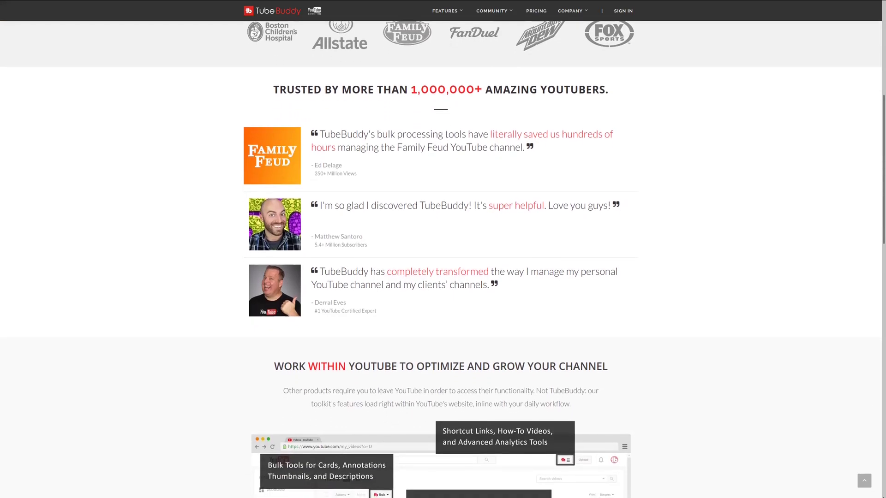
{"action": "scroll", "coordinate": [443, 258], "scroll_direction": "down", "scroll_amount": 3}
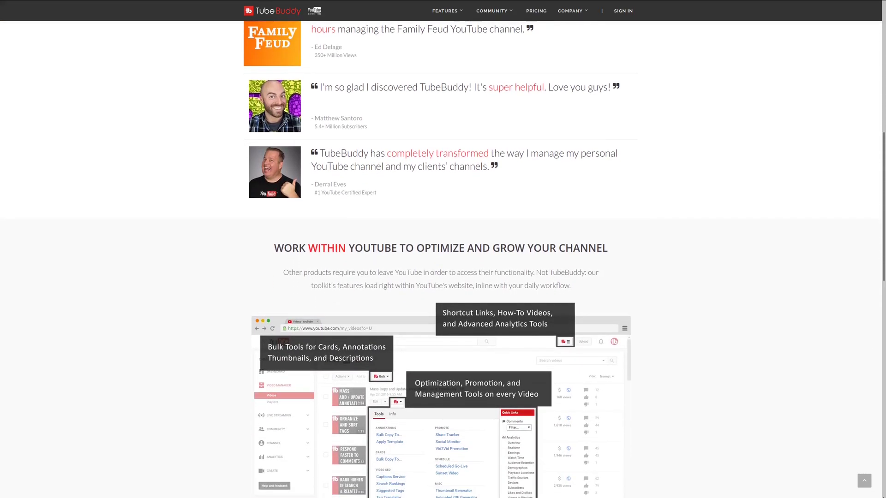
{"action": "scroll", "coordinate": [443, 259], "scroll_direction": "down", "scroll_amount": 1}
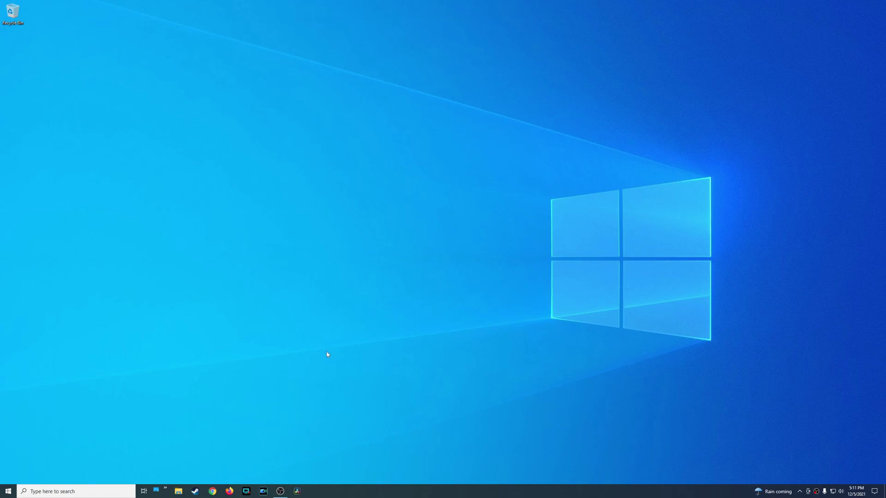
Launch Shotcut from the Windows Start menu and dismiss its About dialog reporting 20.11.28.
{"action": "left_click", "coordinate": [8, 491]}
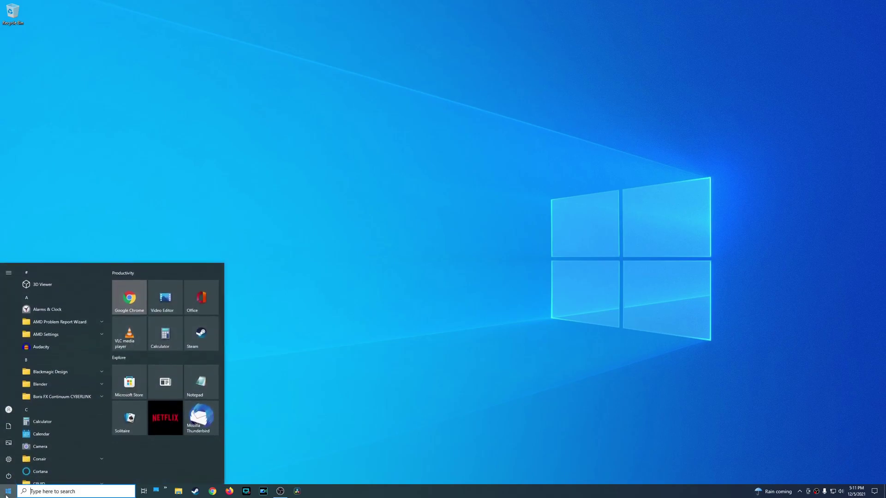
{"action": "scroll", "coordinate": [89, 433], "scroll_direction": "down", "scroll_amount": 15}
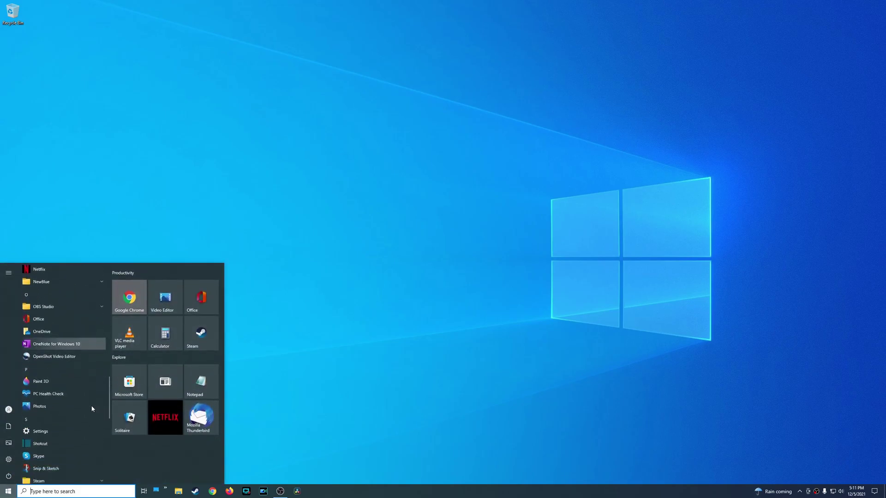
{"action": "left_click", "coordinate": [60, 323]}
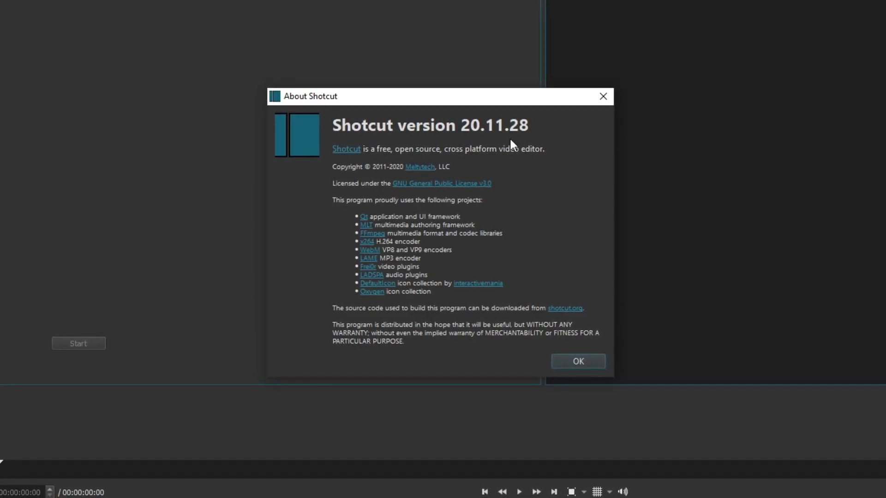
{"action": "left_click", "coordinate": [579, 362]}
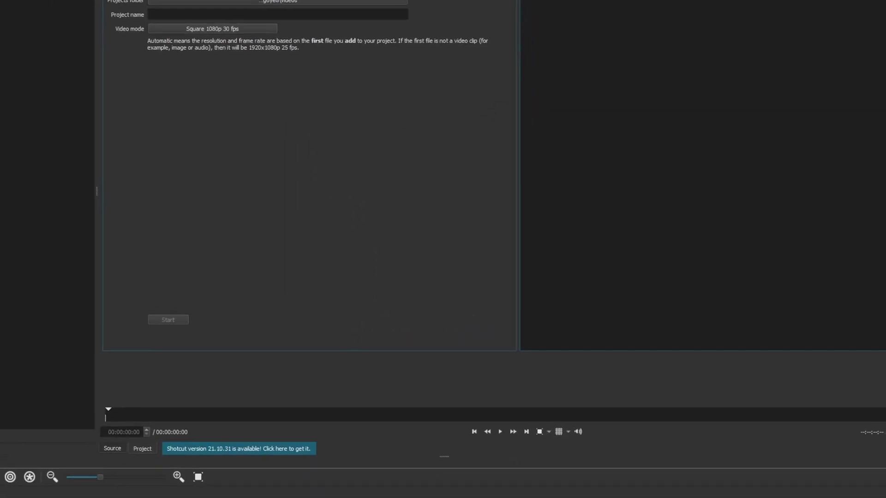
Run Help > Upgrade... and answer Yes to automatic update checks.
{"action": "left_click", "coordinate": [64, 12]}
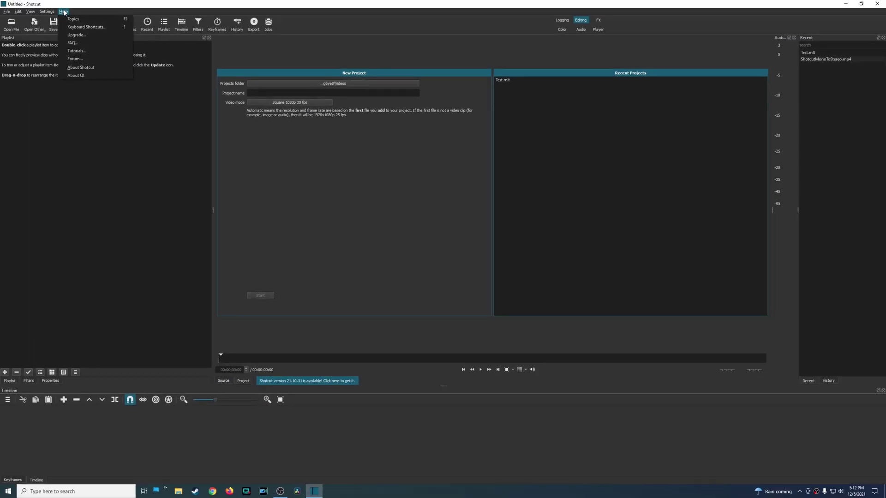
{"action": "left_click", "coordinate": [84, 39]}
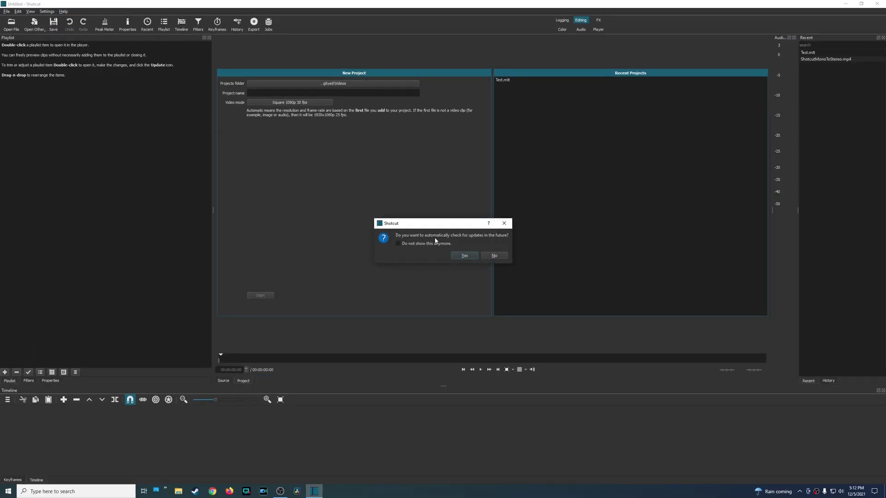
{"action": "left_click", "coordinate": [465, 256]}
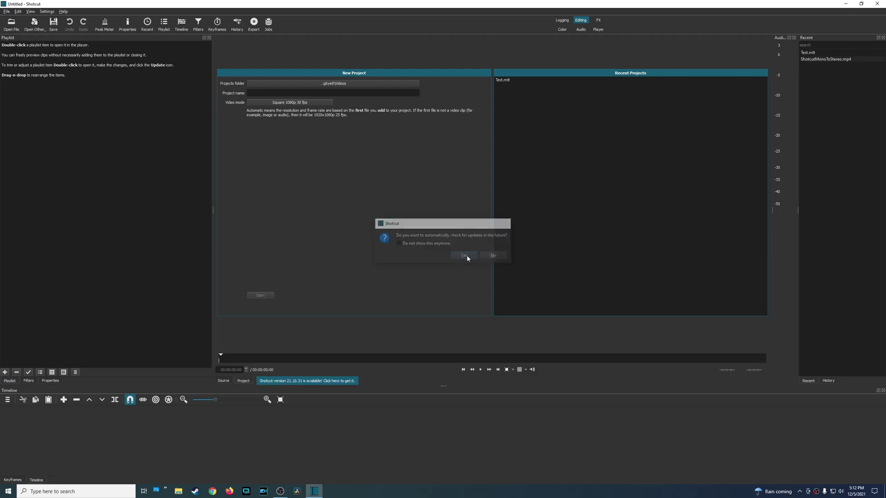
Download the Shotcut 21.10.31 Windows installer from FossHub's Site 1 and run the .exe.
{"action": "left_click", "coordinate": [320, 381]}
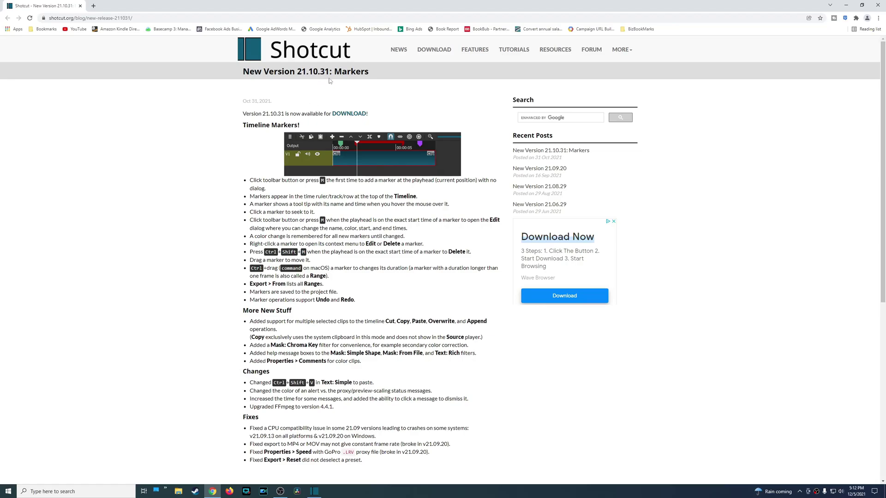
{"action": "left_click", "coordinate": [350, 114]}
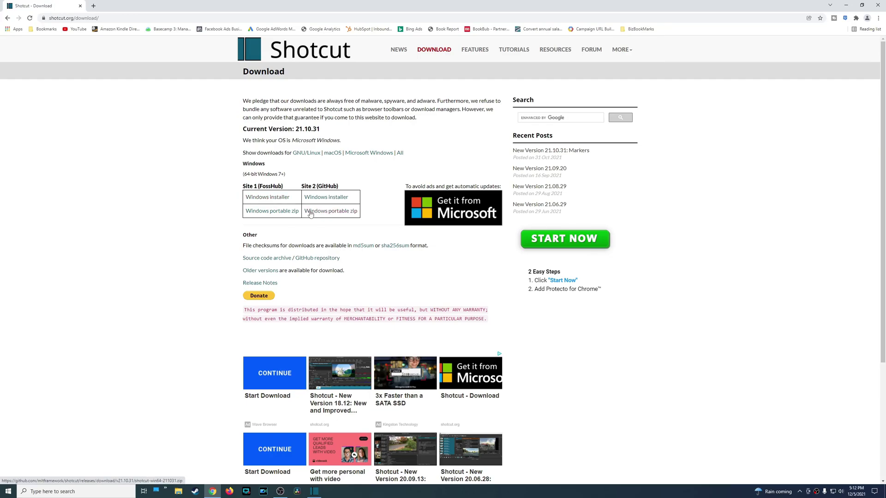
{"action": "left_click", "coordinate": [278, 200]}
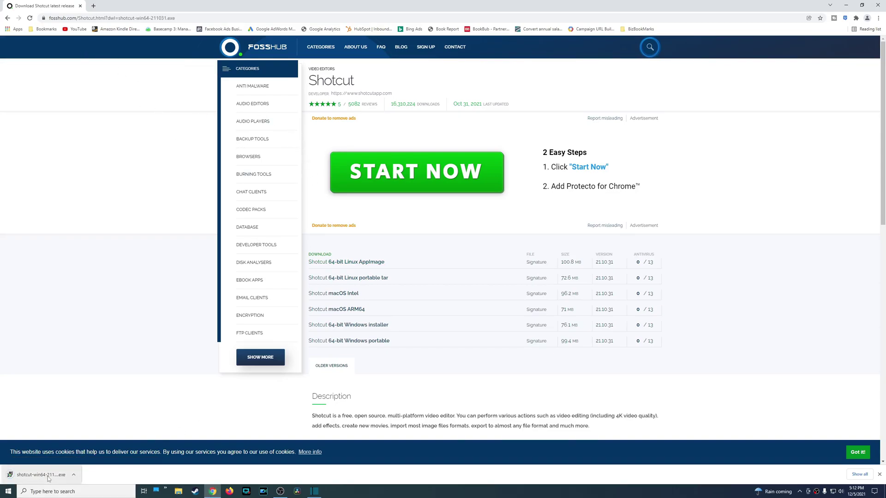
{"action": "left_click", "coordinate": [28, 475]}
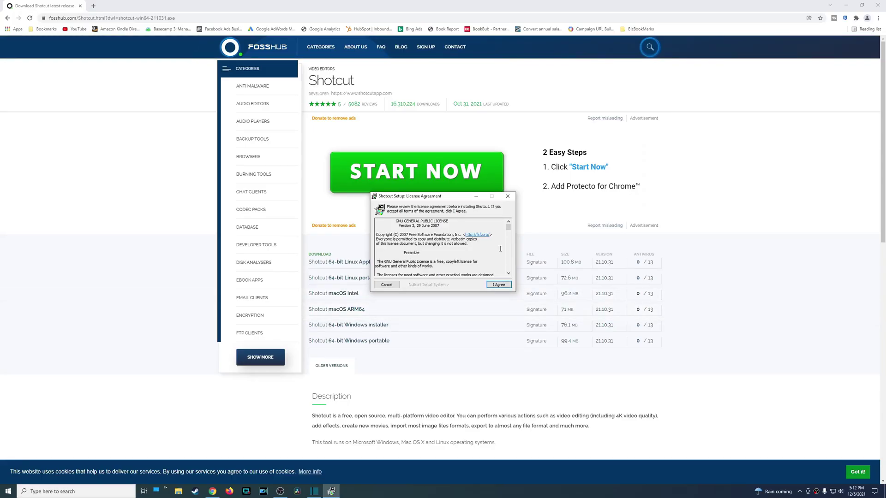
Accept the licence, install Shotcut to C:\Program Files\Shotcut, and close the completed setup.
{"action": "scroll", "coordinate": [500, 249], "scroll_direction": "down", "scroll_amount": 10}
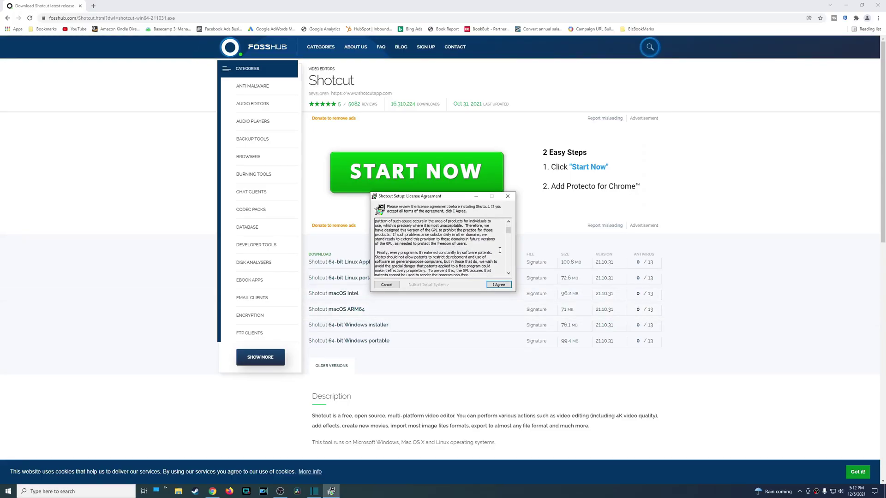
{"action": "scroll", "coordinate": [500, 250], "scroll_direction": "down", "scroll_amount": 10}
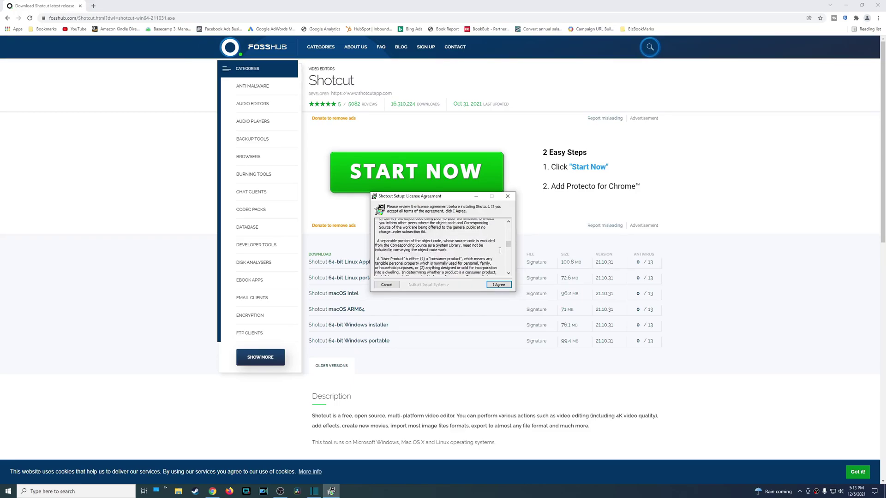
{"action": "left_click_drag", "start_coordinate": [510, 249], "coordinate": [502, 268]}
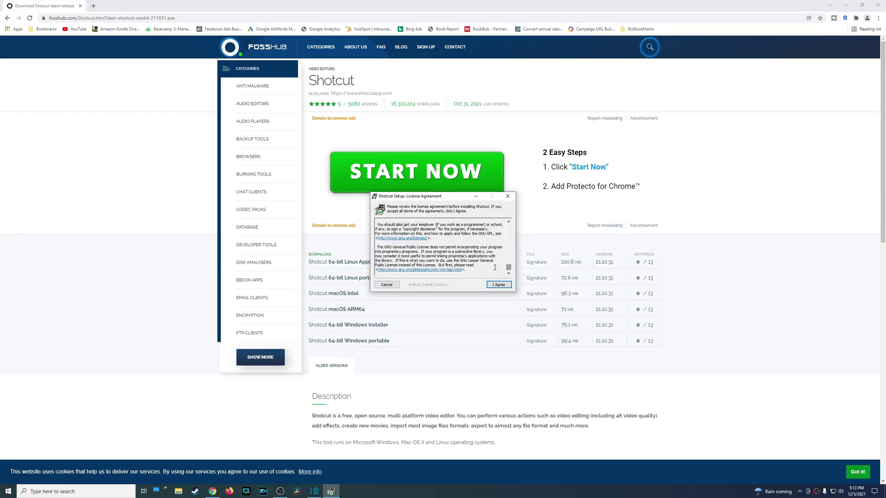
{"action": "left_click", "coordinate": [500, 287]}
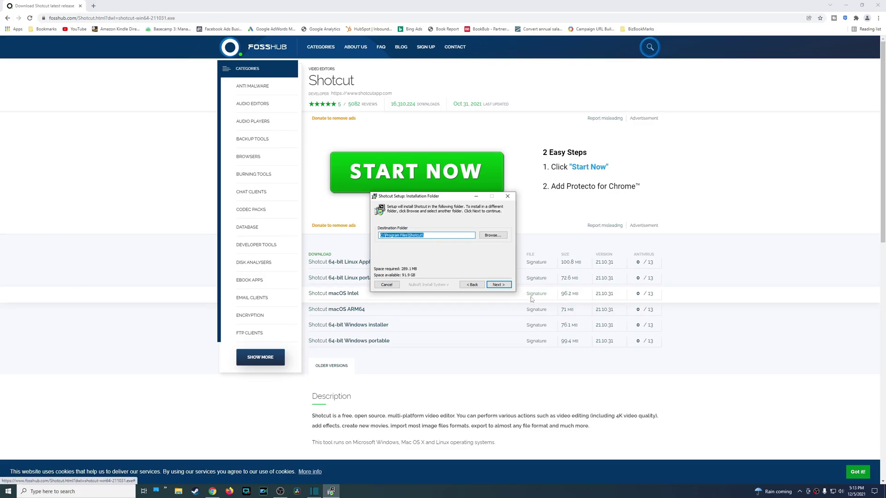
{"action": "left_click", "coordinate": [498, 285]}
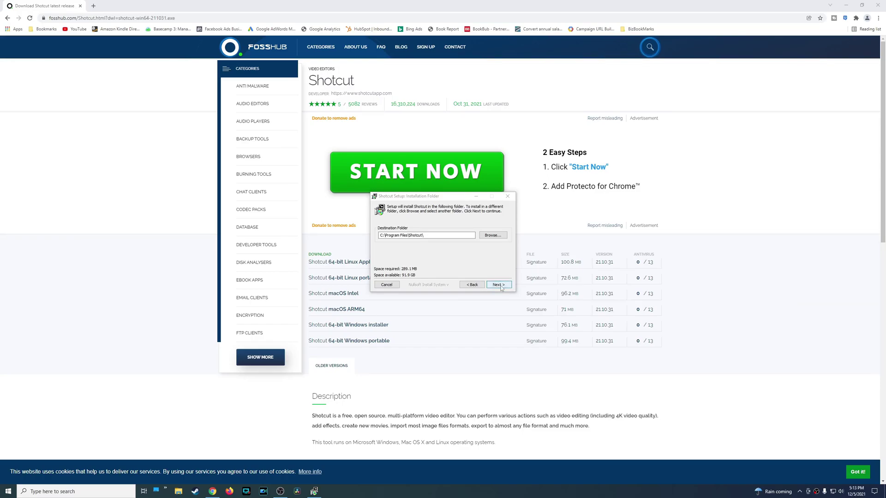
{"action": "left_click", "coordinate": [499, 285]}
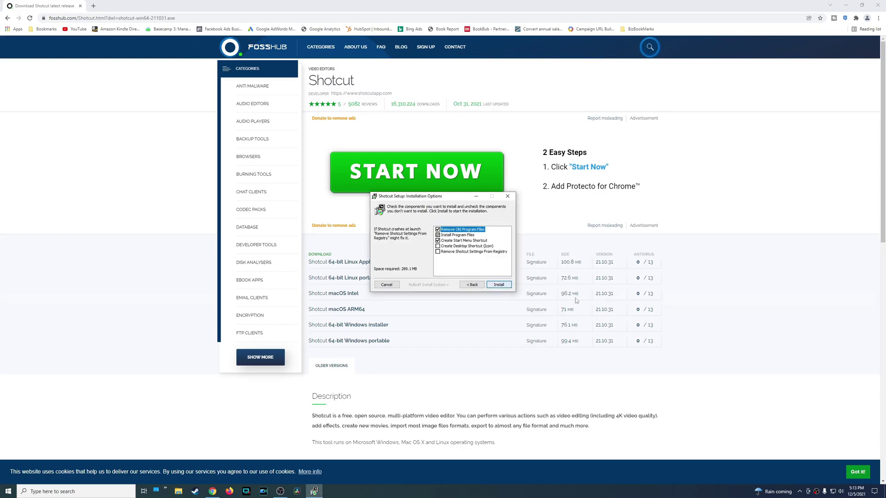
{"action": "left_click", "coordinate": [499, 285]}
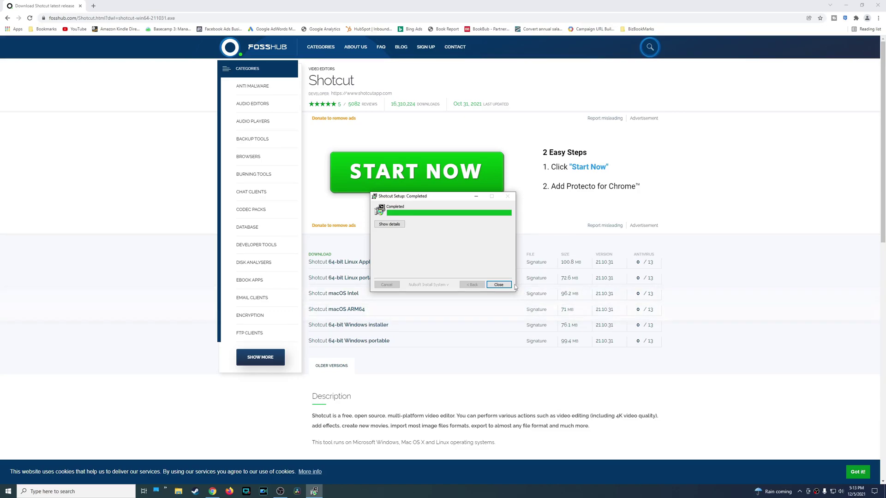
{"action": "left_click", "coordinate": [498, 285]}
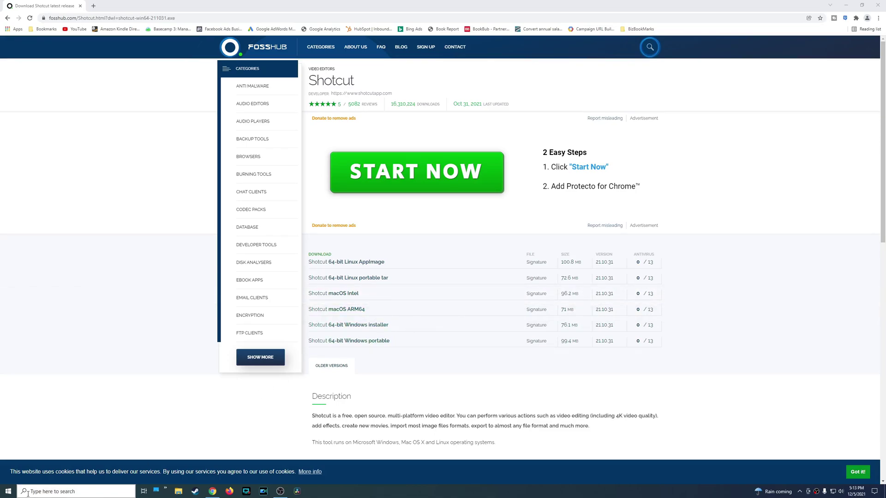
Start the newly installed Shotcut from the Start menu and confirm version 21.10.31 in About.
{"action": "left_click", "coordinate": [7, 492]}
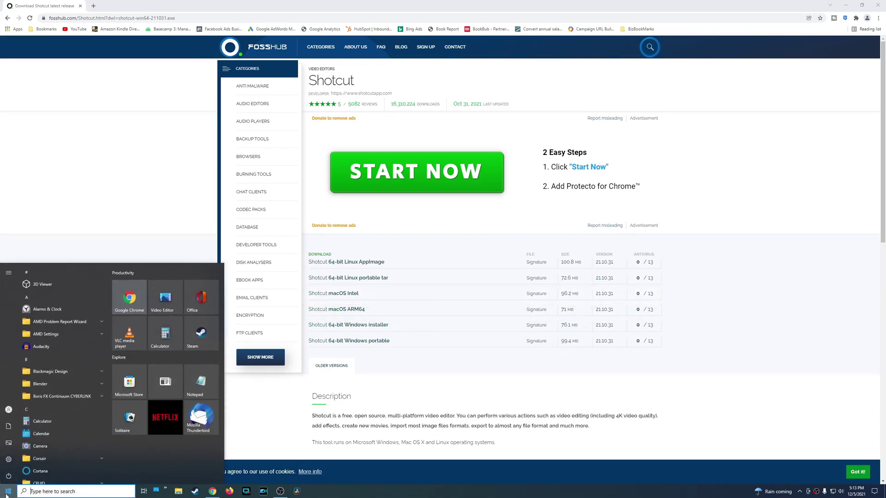
{"action": "scroll", "coordinate": [66, 404], "scroll_direction": "down", "scroll_amount": 10}
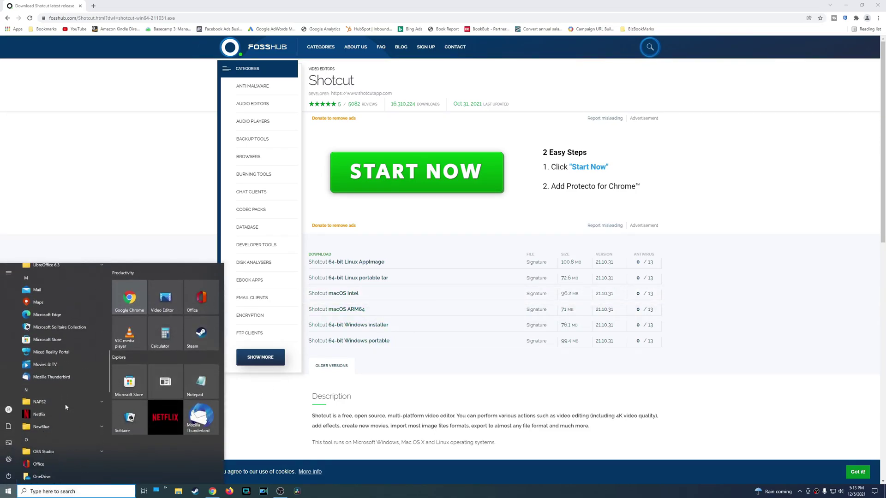
{"action": "scroll", "coordinate": [70, 405], "scroll_direction": "down", "scroll_amount": 5}
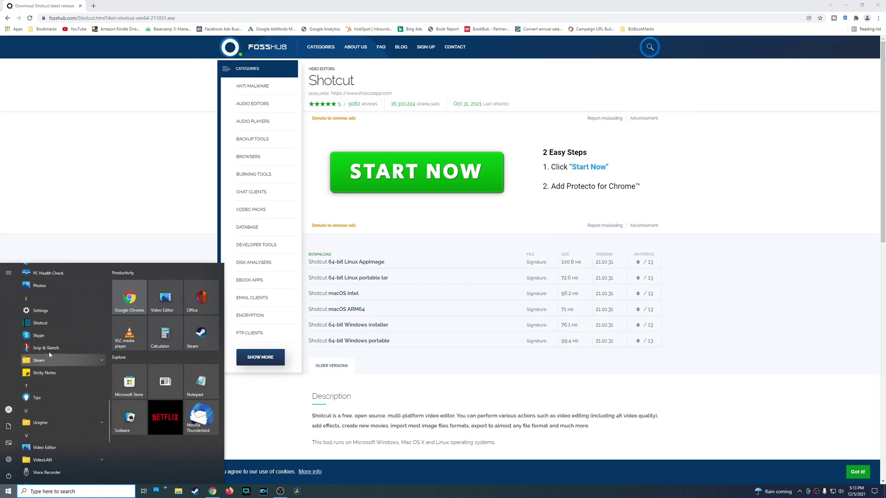
{"action": "left_click", "coordinate": [41, 323]}
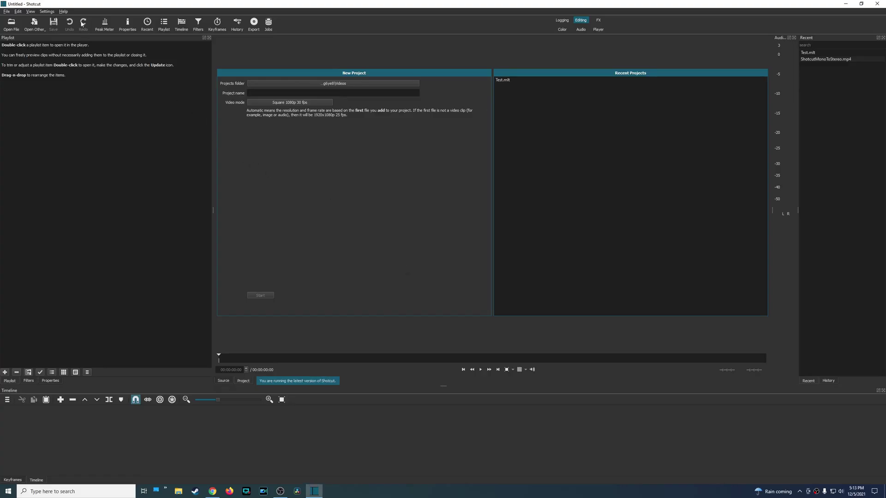
{"action": "left_click", "coordinate": [64, 12]}
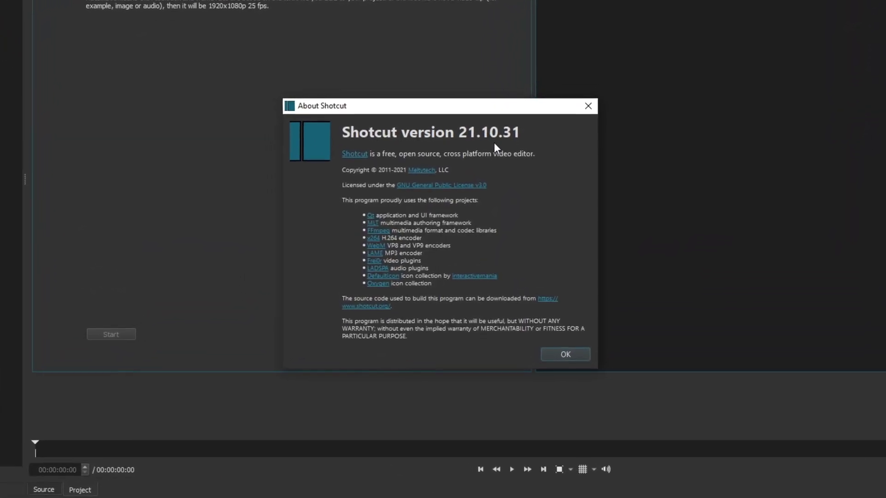
{"action": "left_click", "coordinate": [566, 355]}
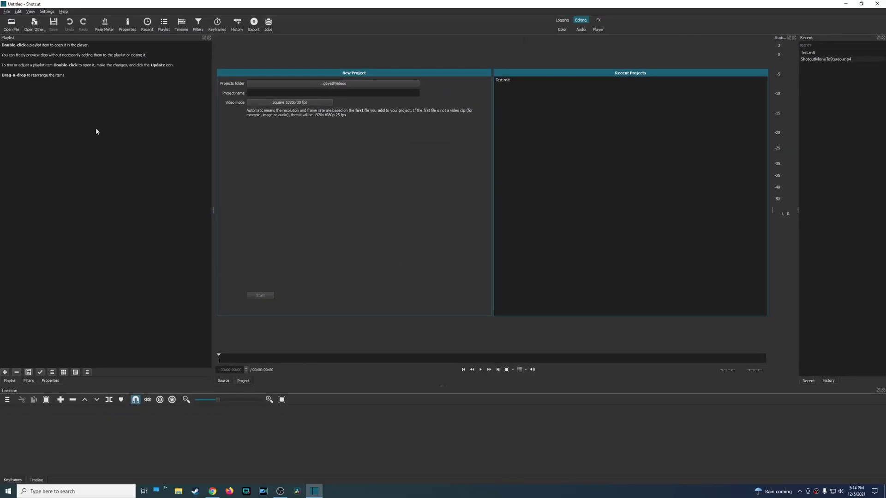
Close and reopen Shotcut from the Start menu, then switch to Chrome's FossHub download page.
{"action": "left_click", "coordinate": [877, 4]}
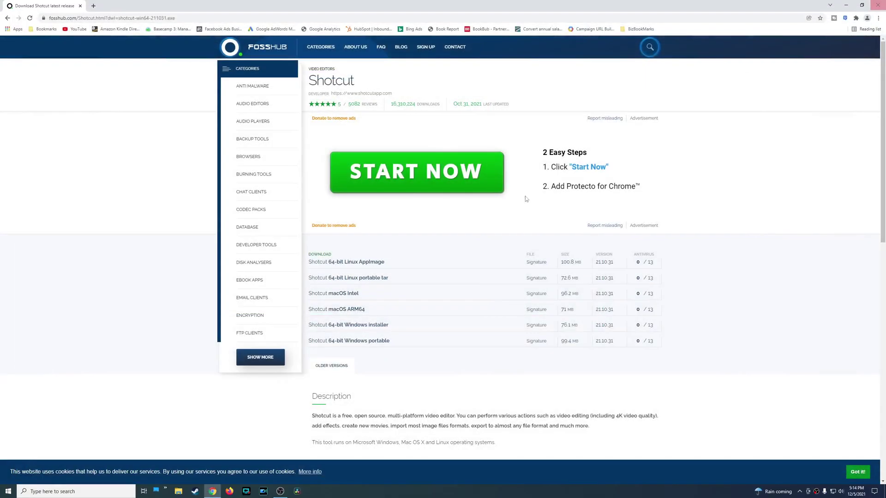
{"action": "left_click", "coordinate": [8, 491]}
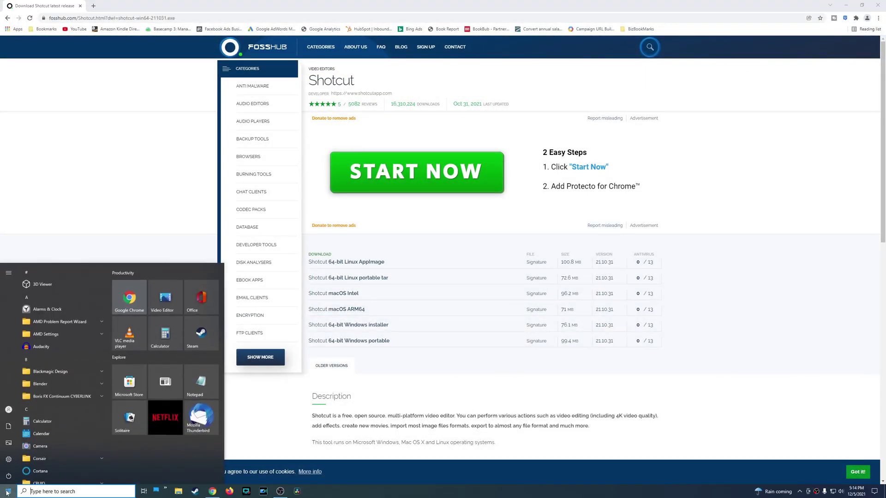
{"action": "scroll", "coordinate": [69, 428], "scroll_direction": "down", "scroll_amount": 5}
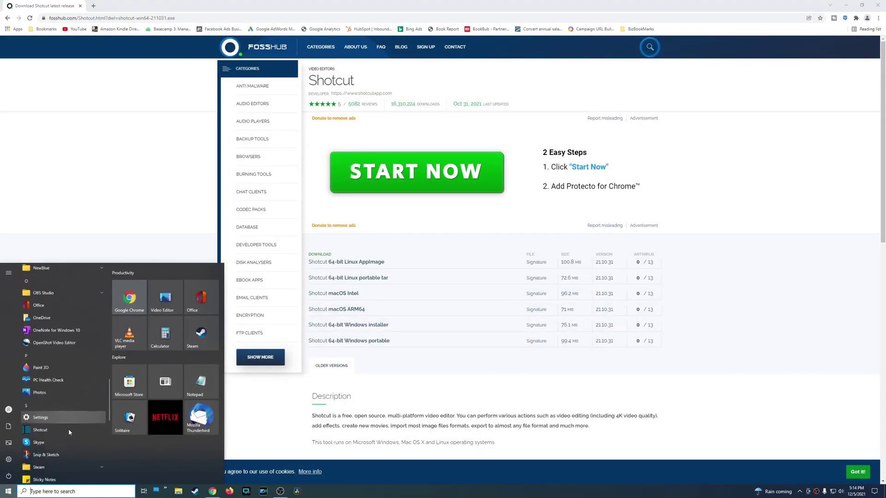
{"action": "left_click", "coordinate": [64, 416]}
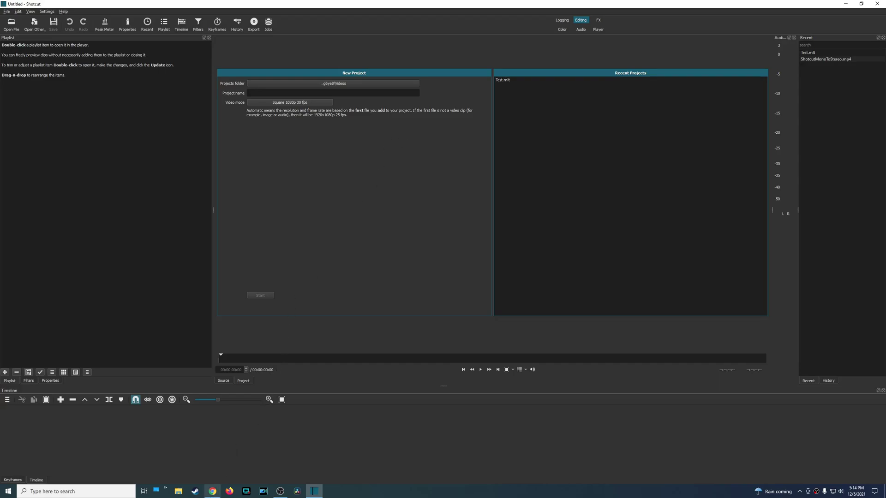
{"action": "left_click", "coordinate": [212, 491]}
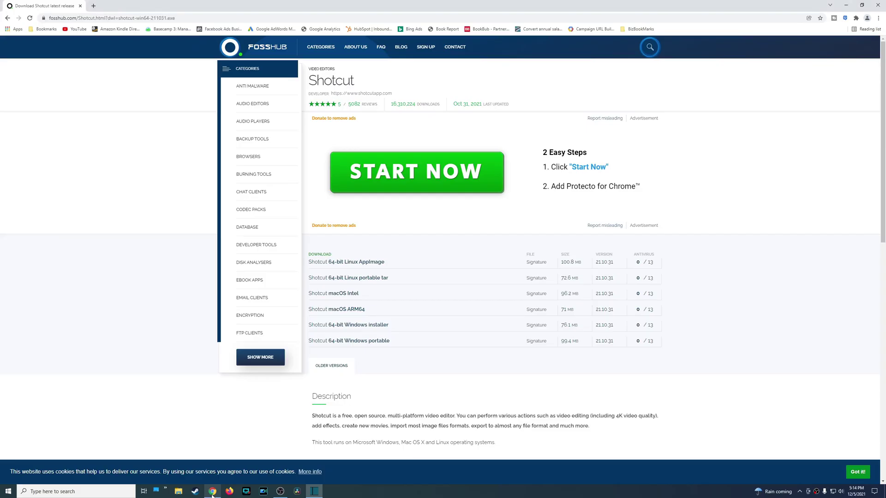
Return to shotcut.org/download, switch to Shotcut, then enter an e-mail address in a sign-up form.
{"action": "left_click", "coordinate": [8, 19]}
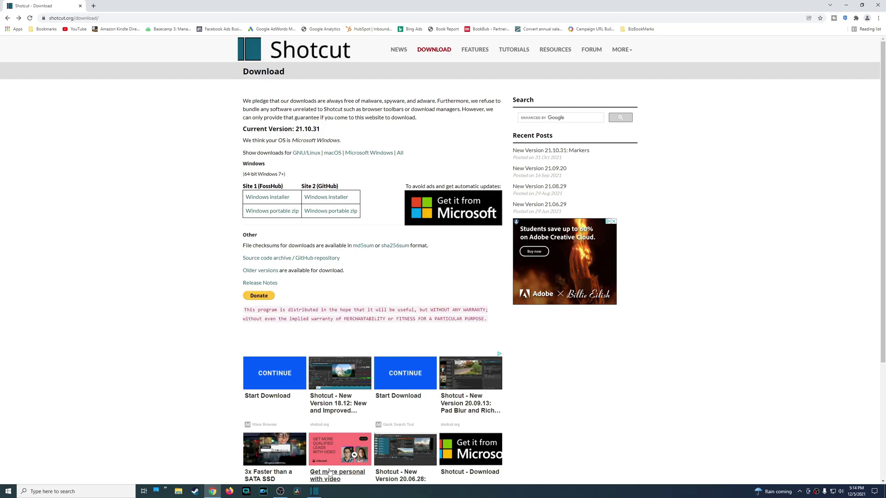
{"action": "left_click", "coordinate": [314, 491]}
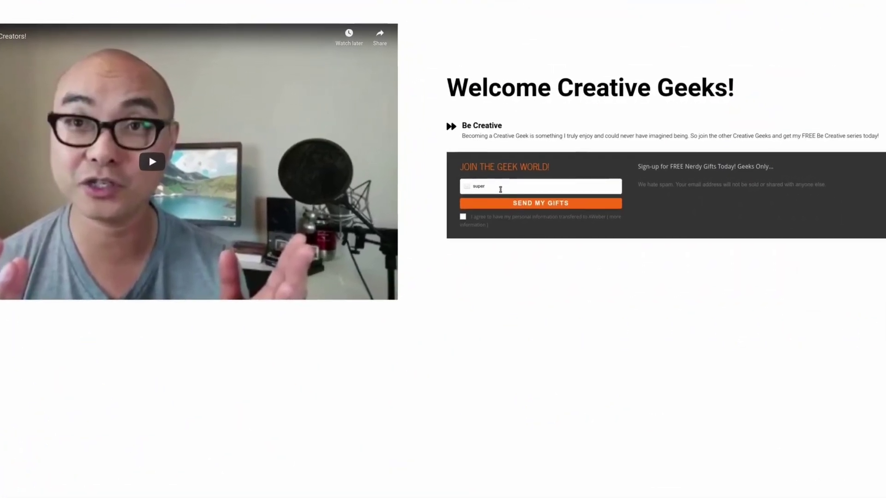
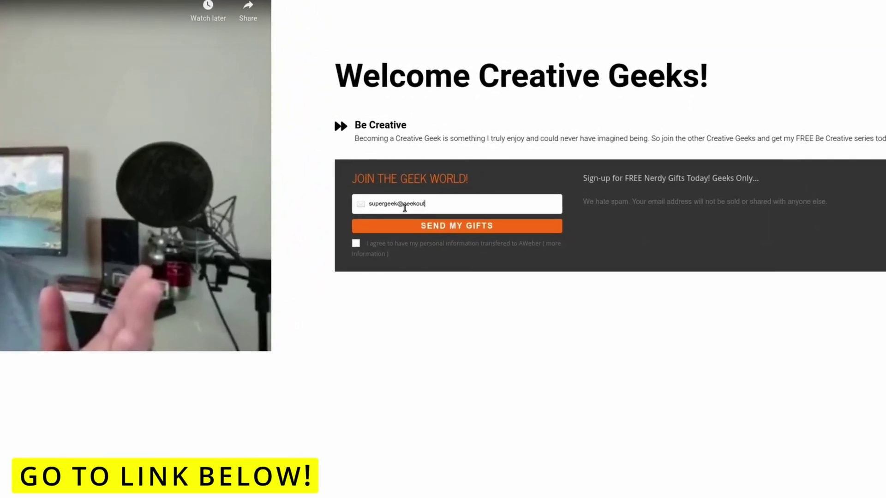